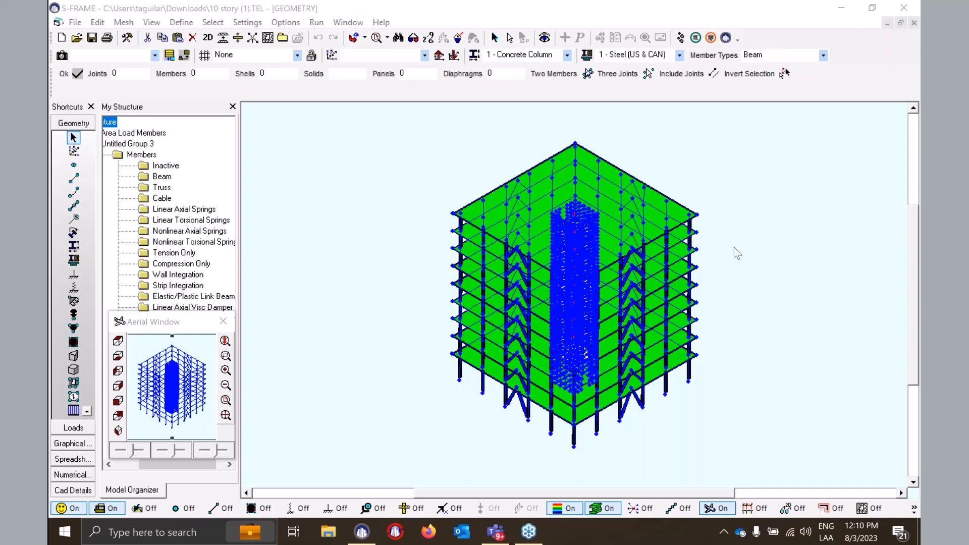
- Rotate and zoom the 10-story building model, then switch to Loads mode
click(582, 8)
mouse_move(614, 294)
middle_down()
mouse_move(587, 290)
mouse_move(607, 293)
middle_up()
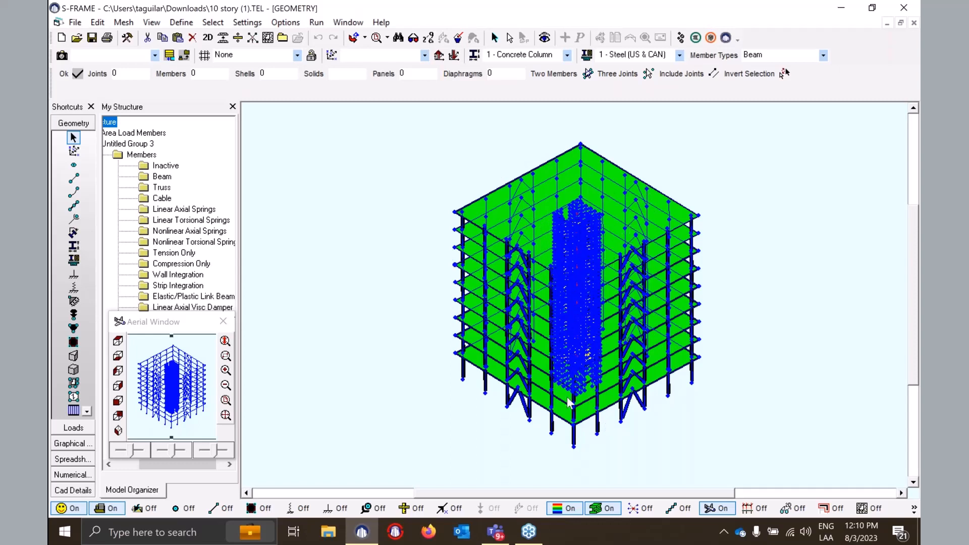
scroll(518, 359, up, 1)
scroll(513, 359, up, 1)
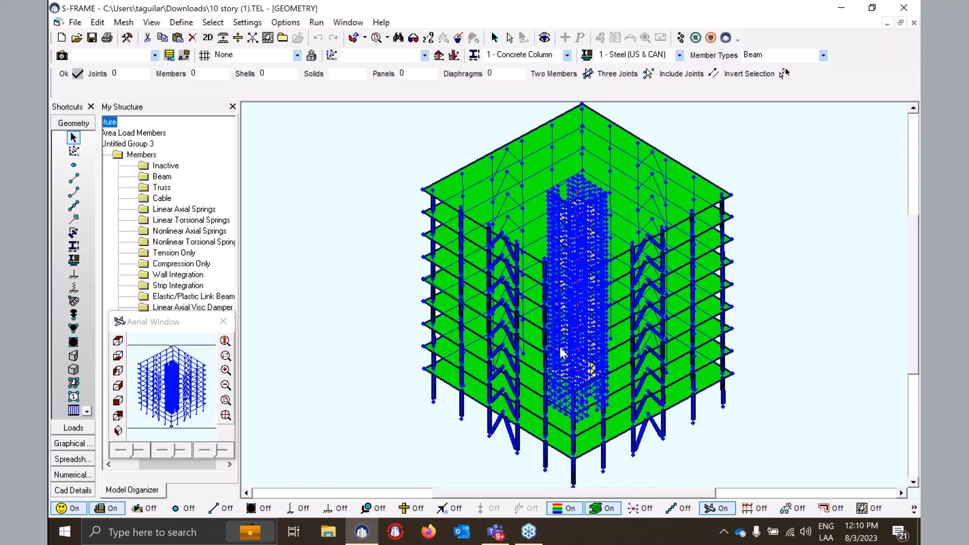
scroll(559, 349, down, 1)
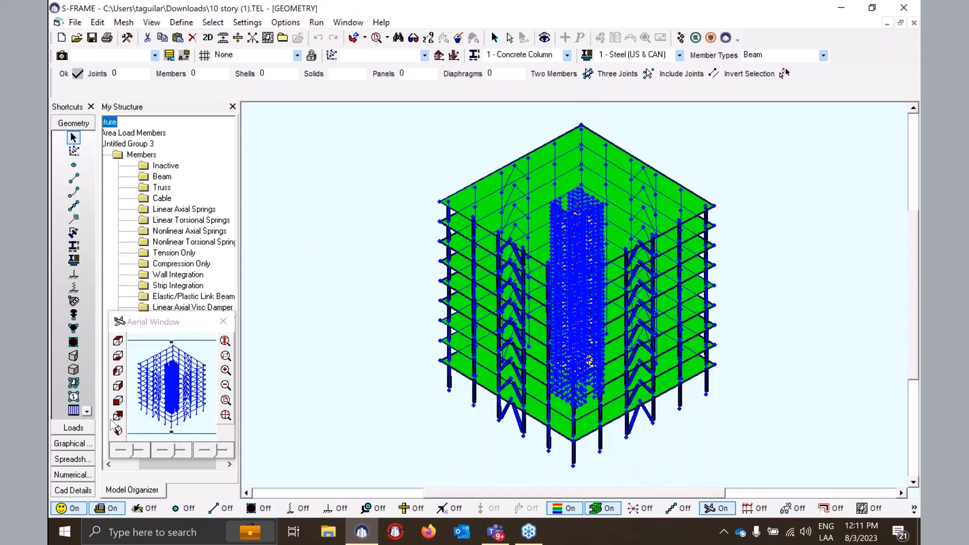
click(74, 428)
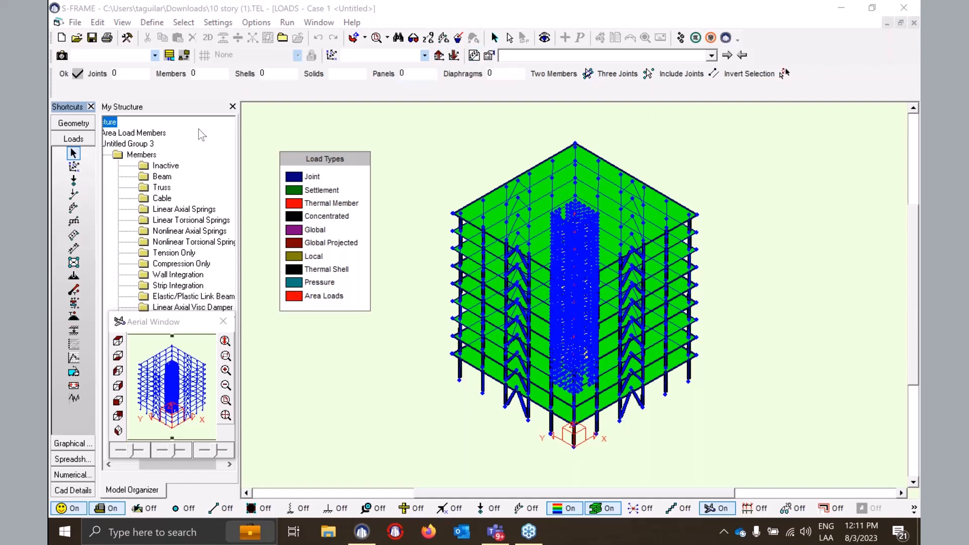
- Create load case 1 with the description 'RSA X'
click(473, 55)
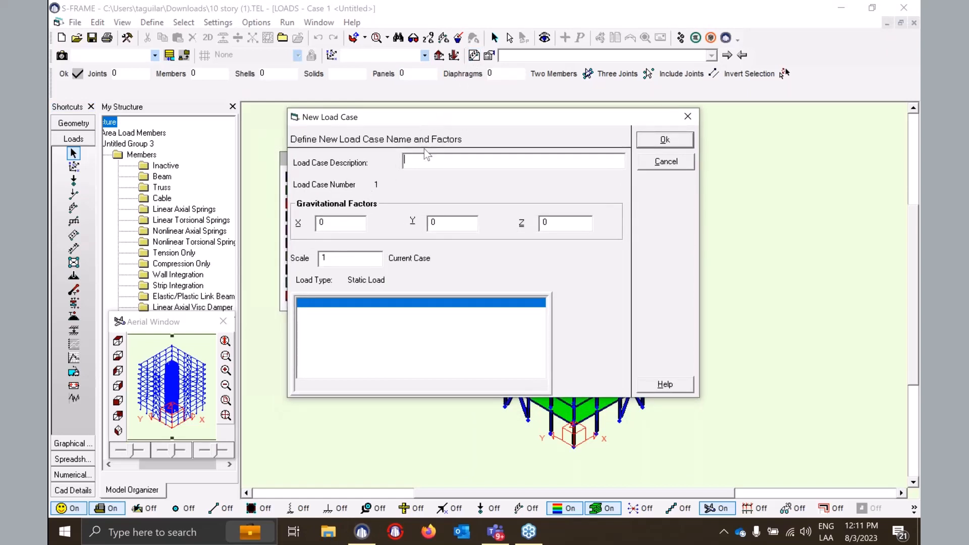
text(RSA X)
drag(513, 119, 475, 117)
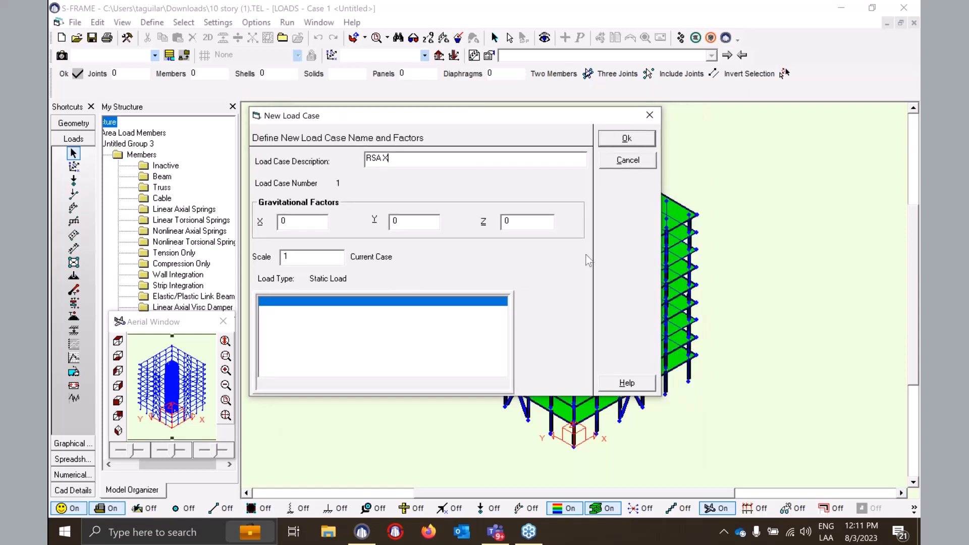
click(625, 141)
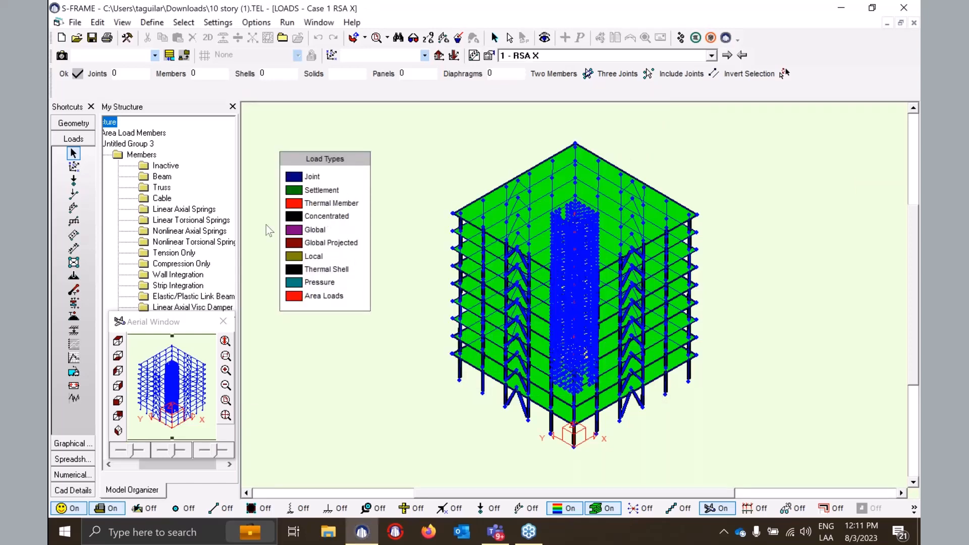
- Open the Response Spectrum Analysis settings and its spectrum curve definitions
click(73, 345)
drag(565, 118, 546, 114)
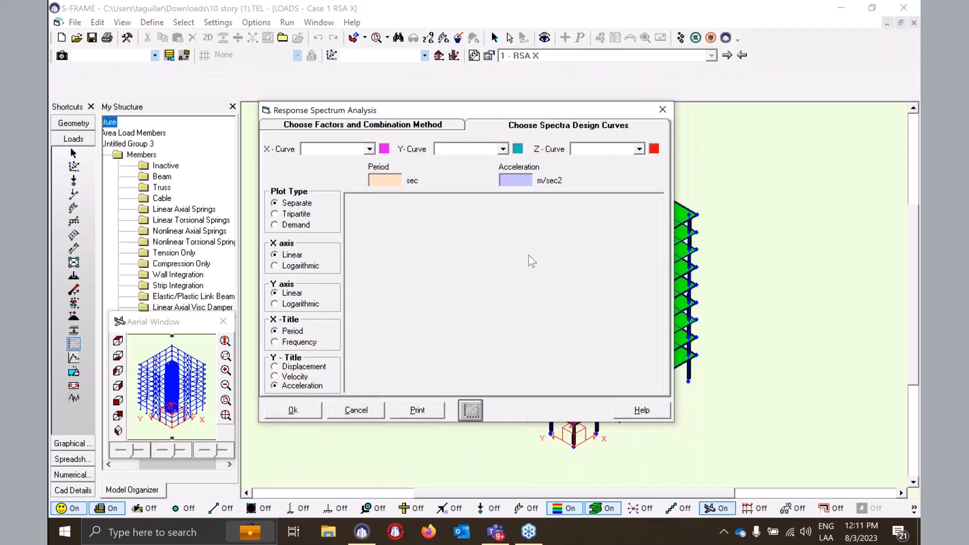
click(471, 412)
mouse_move(534, 126)
mouse_down()
mouse_move(504, 111)
mouse_move(523, 120)
mouse_up()
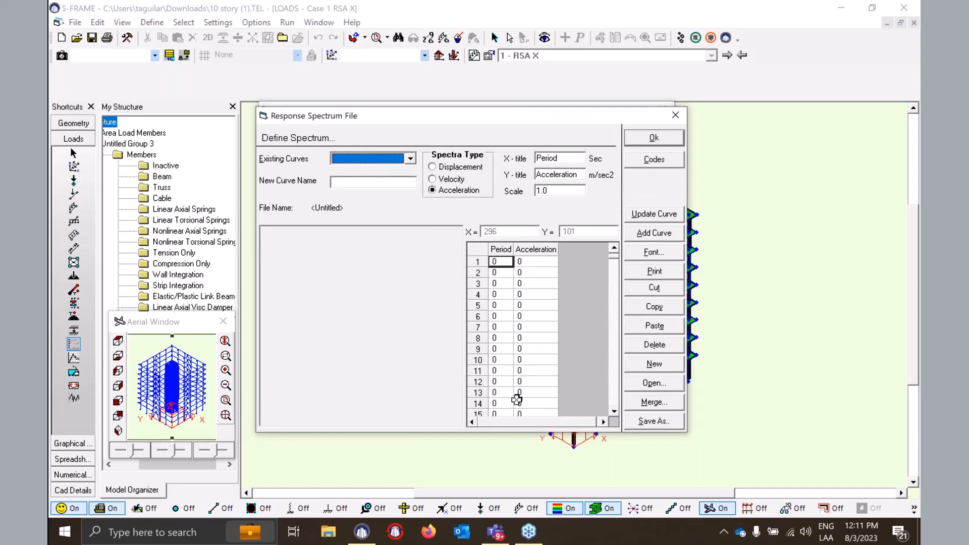
- Generate the NBCC 2020 design spectrum from the code Sa(0.2) and Sa(0.5) values and accept it
click(651, 161)
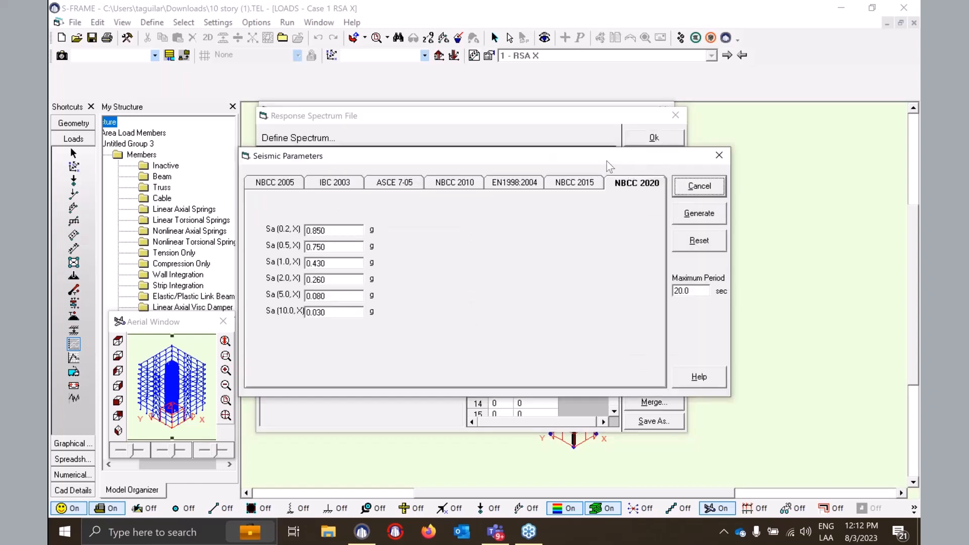
drag(611, 155, 520, 143)
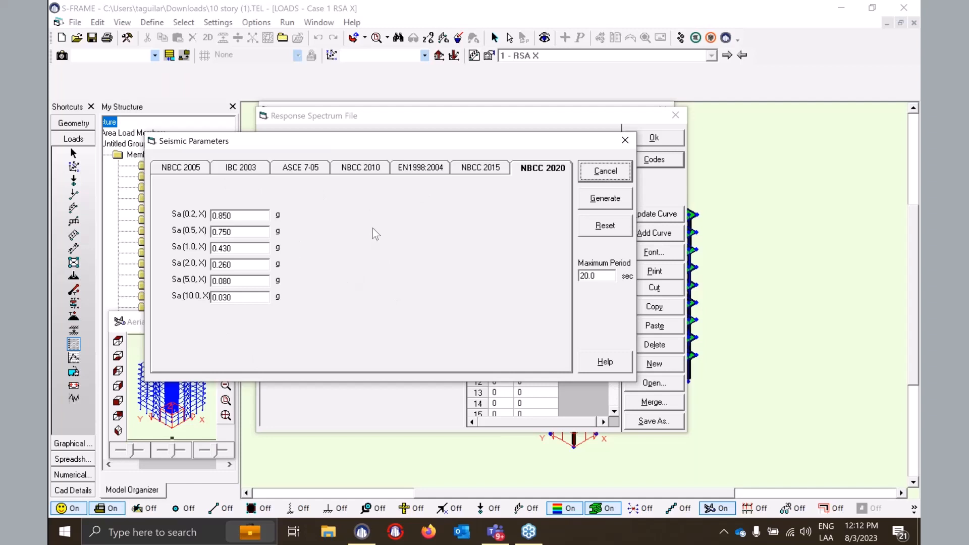
double_click(253, 215)
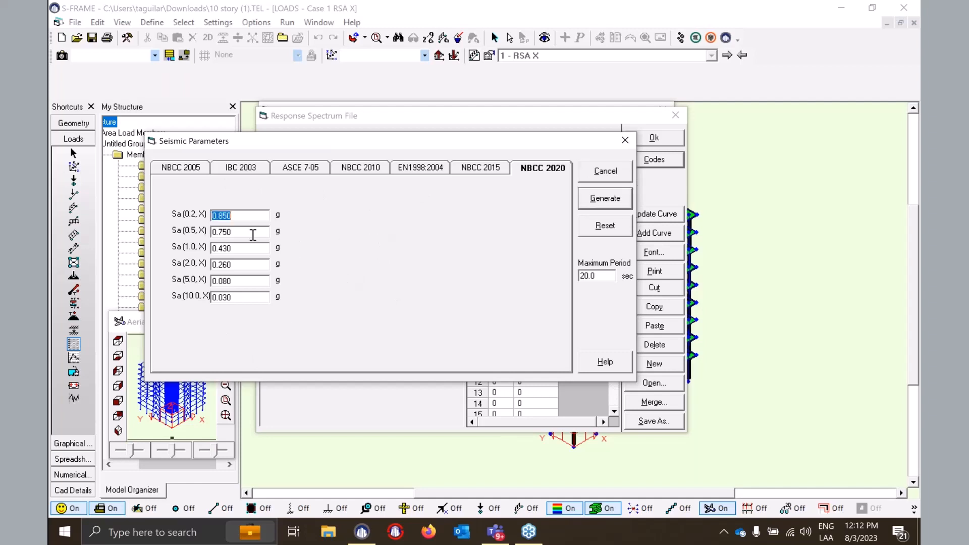
double_click(252, 232)
drag(543, 144, 523, 149)
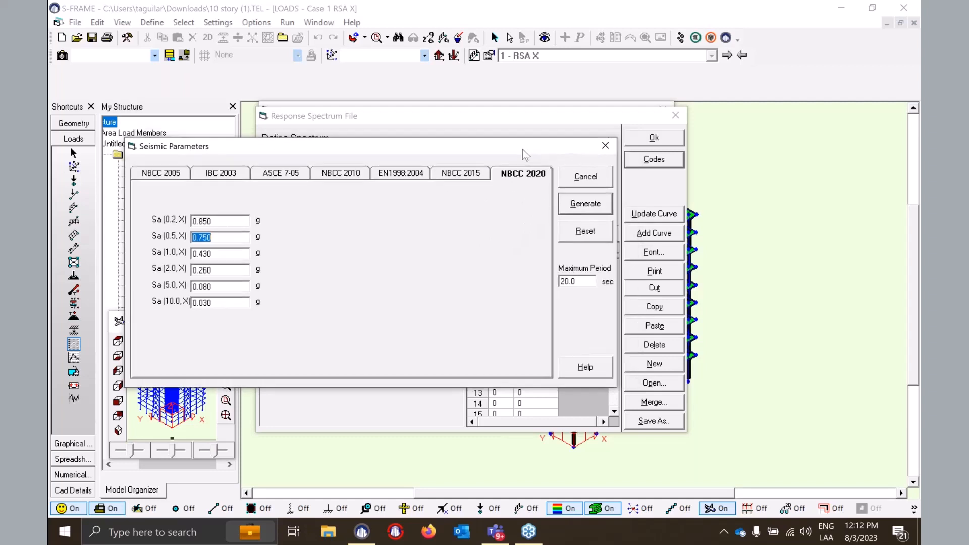
click(585, 204)
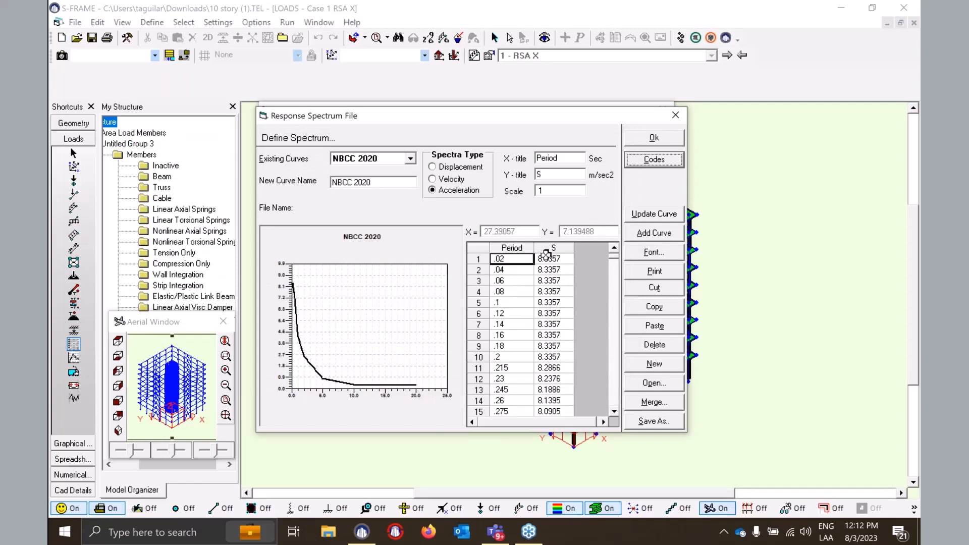
click(390, 183)
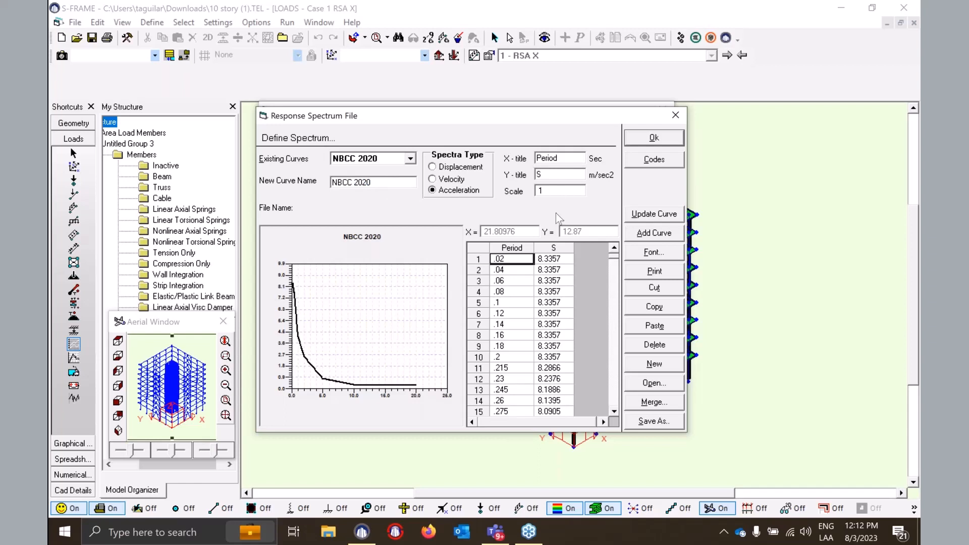
click(662, 139)
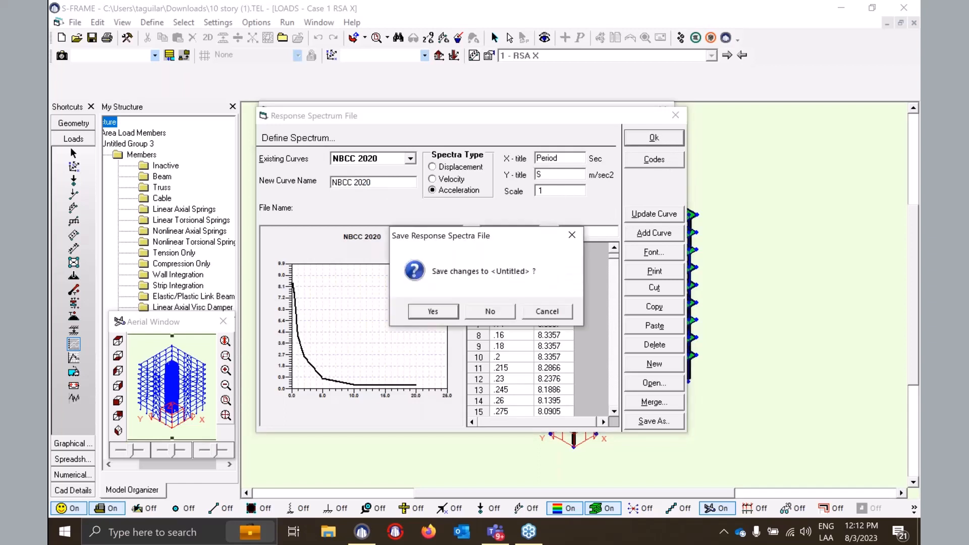
- Save the spectrum over the existing NBC 2020 test.DRS file, confirming the replacement
click(433, 311)
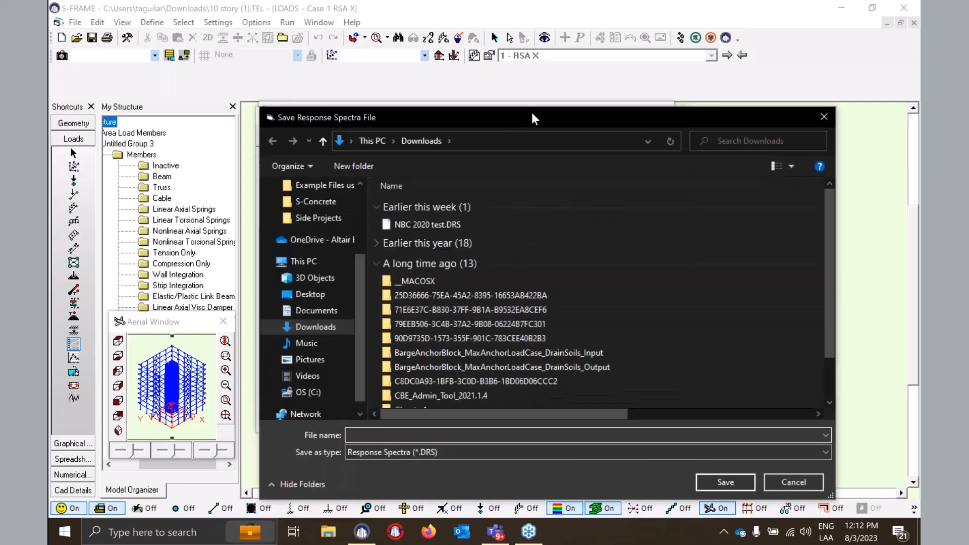
drag(531, 110, 416, 96)
click(360, 214)
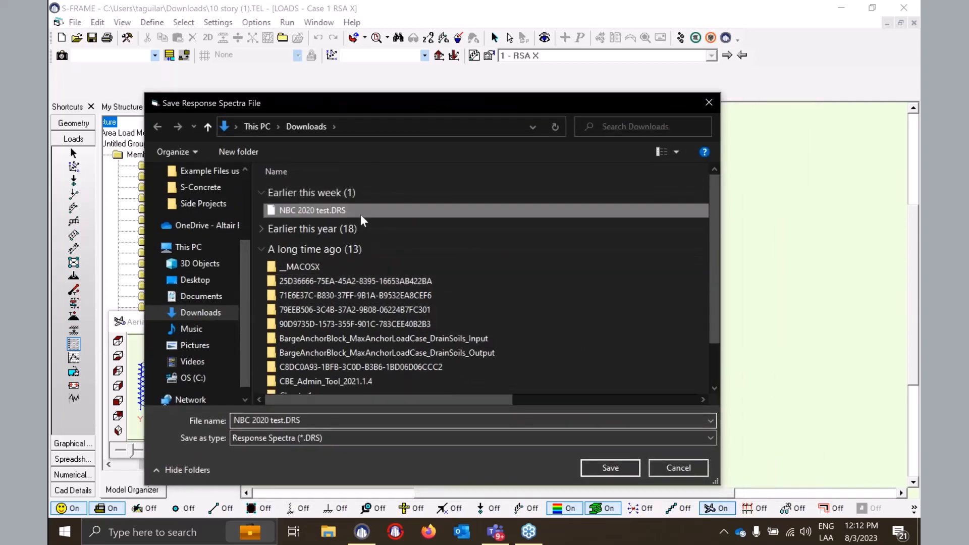
click(606, 467)
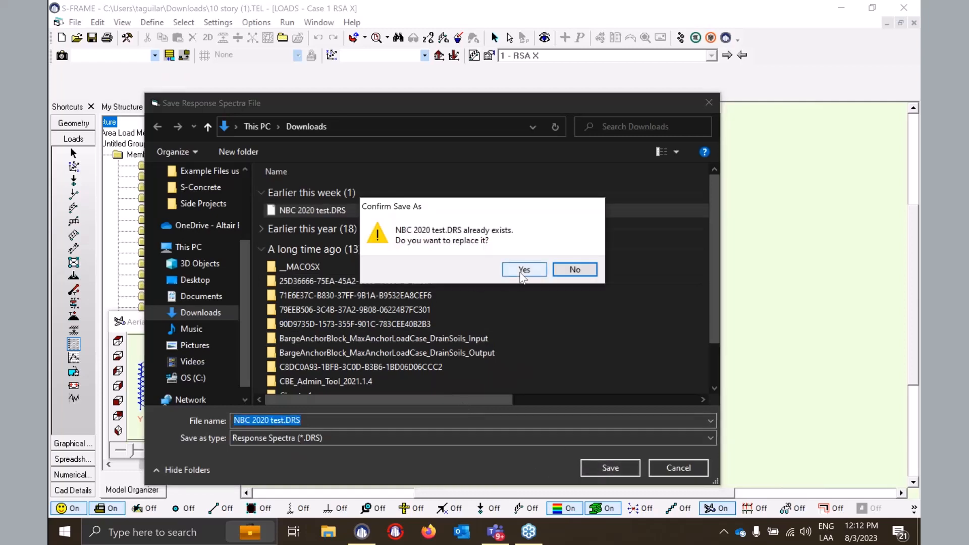
click(523, 270)
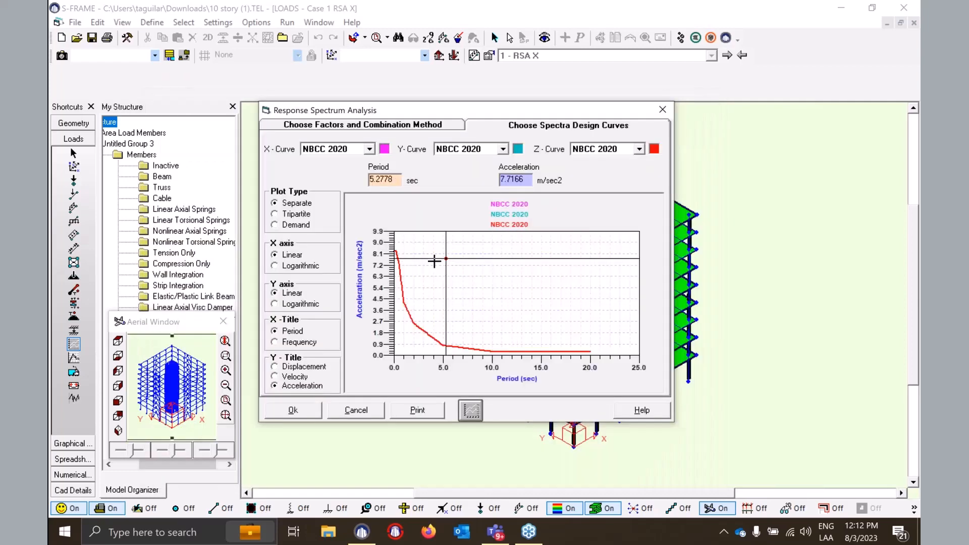
- Toggle the period and acceleration axes to logarithmic and back to linear, then view the scale factor settings
drag(528, 110, 542, 108)
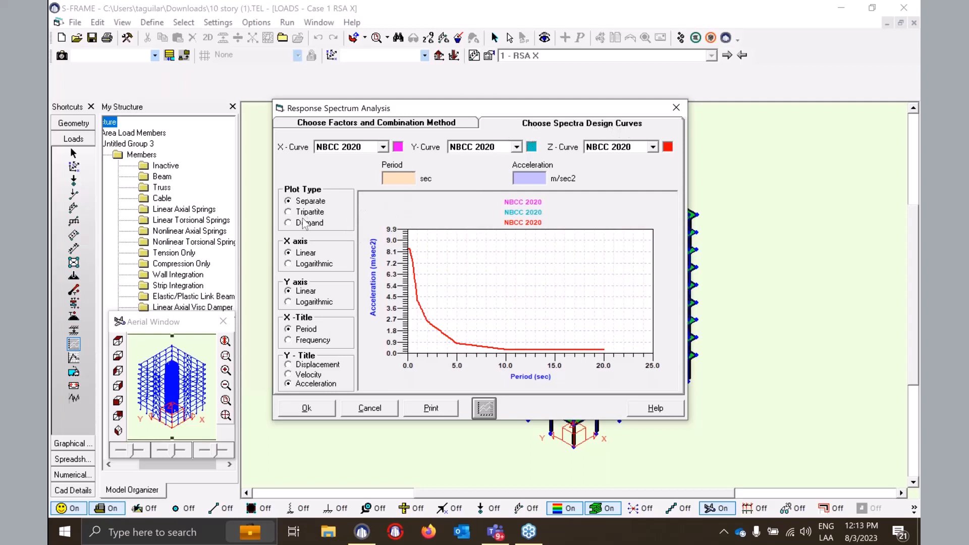
click(307, 264)
click(304, 253)
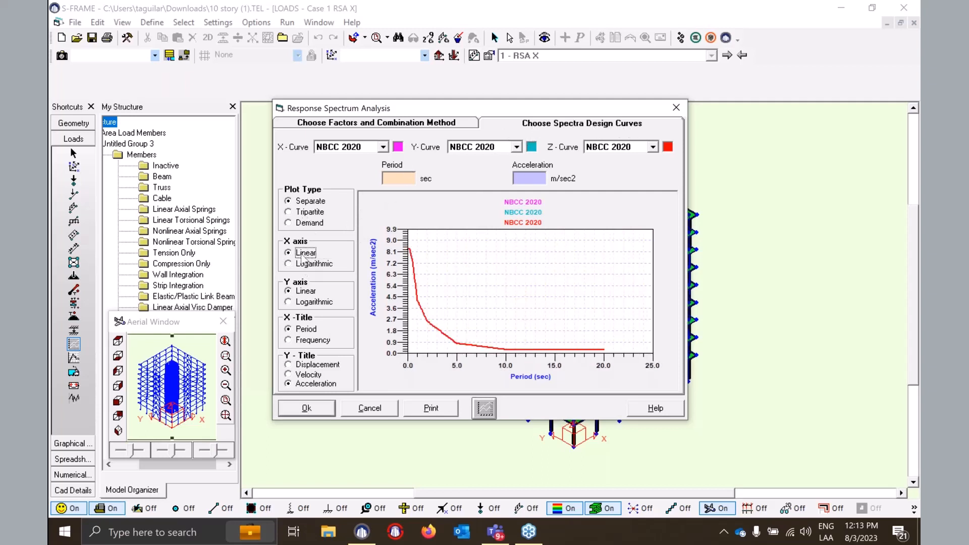
click(306, 302)
click(306, 292)
click(442, 124)
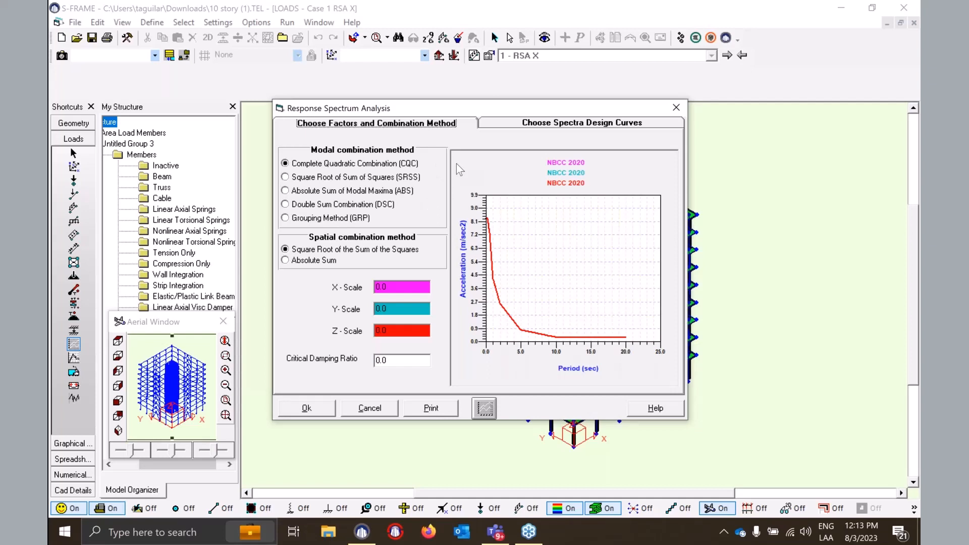
- Set the RSA X-scale to 1.0 and the critical damping ratio to 0.05, then apply
click(401, 287)
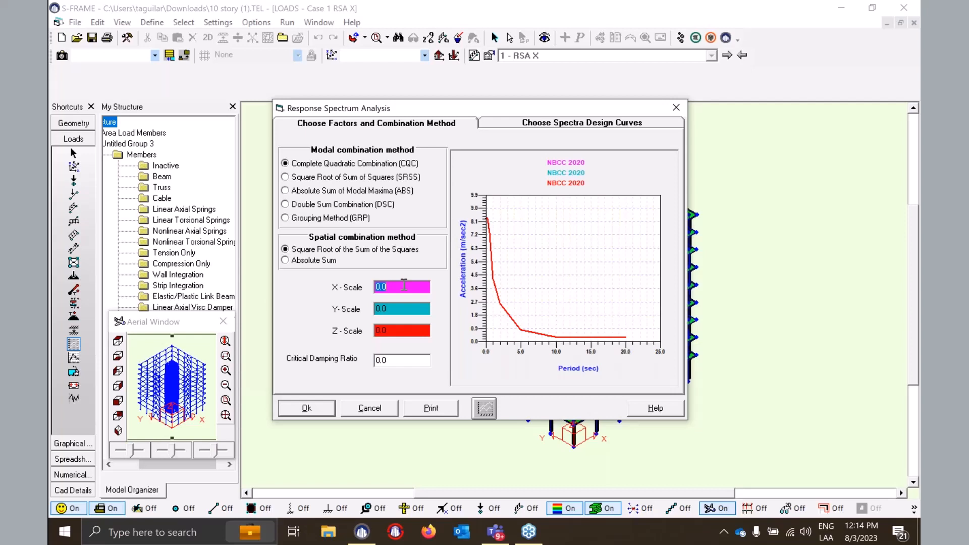
text(1.0)
click(395, 363)
click(396, 363)
text(5)
click(324, 411)
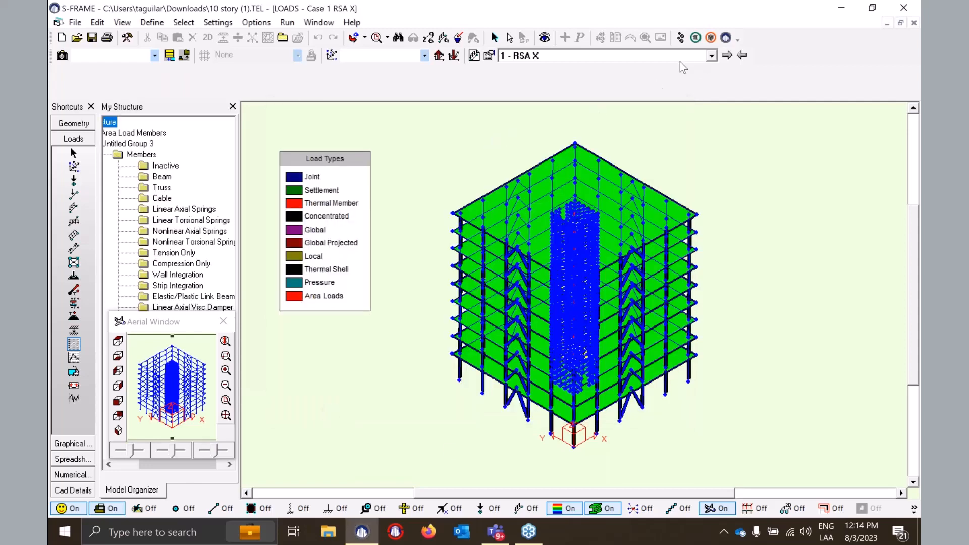
- Run an unstressed response spectrum analysis with load case 1 RSA X, saving the model first
click(711, 55)
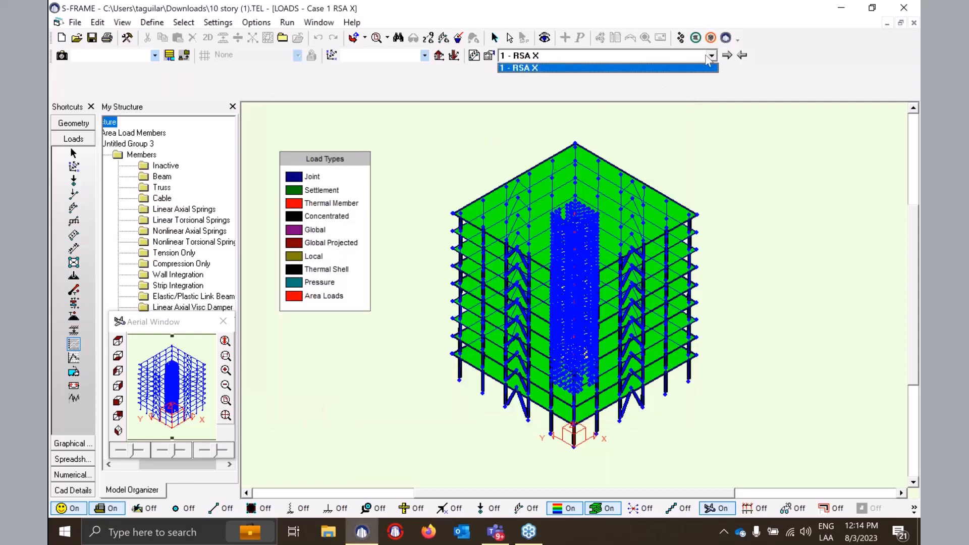
click(554, 87)
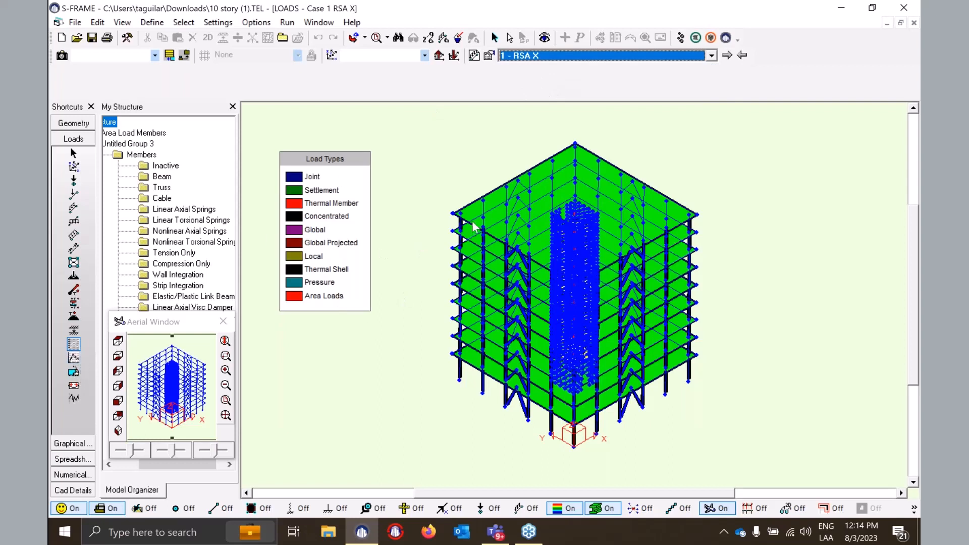
click(286, 22)
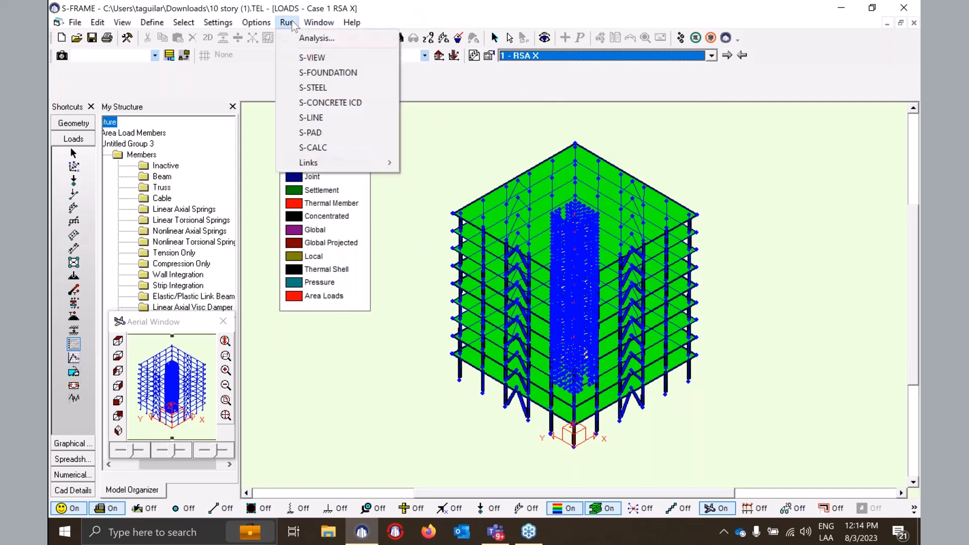
click(317, 40)
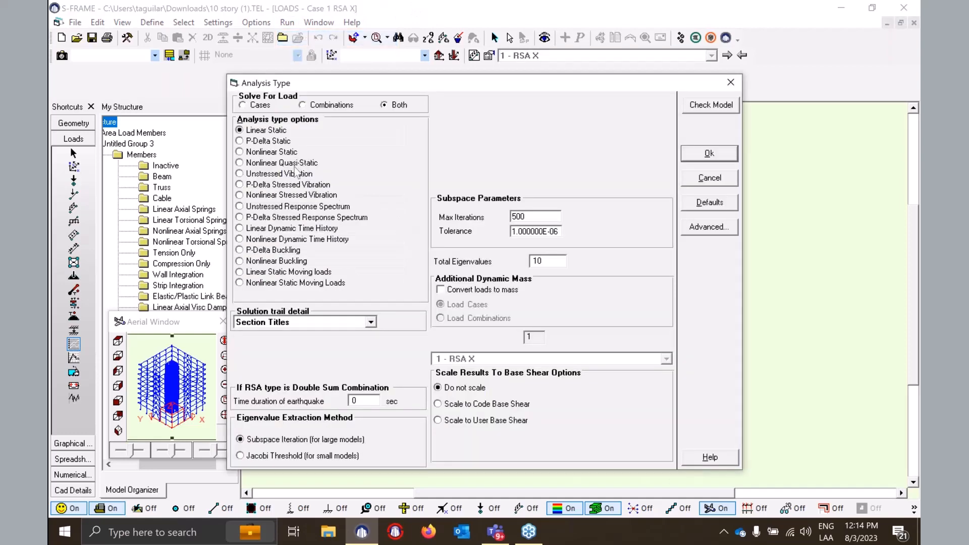
click(241, 209)
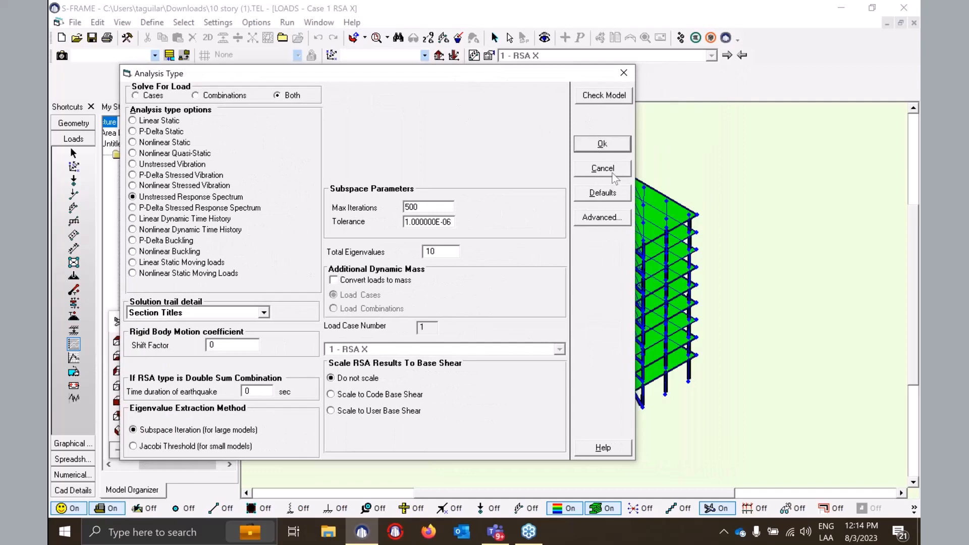
click(620, 147)
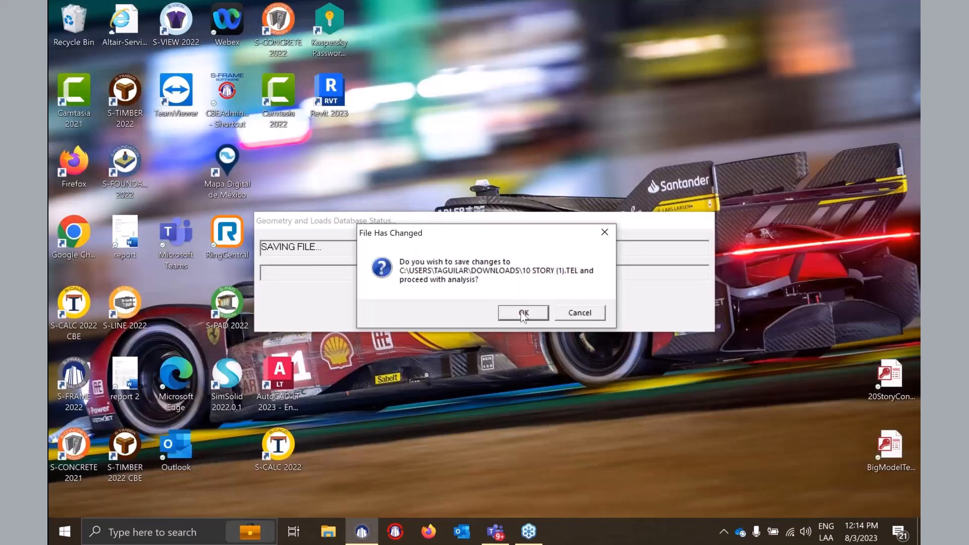
click(523, 312)
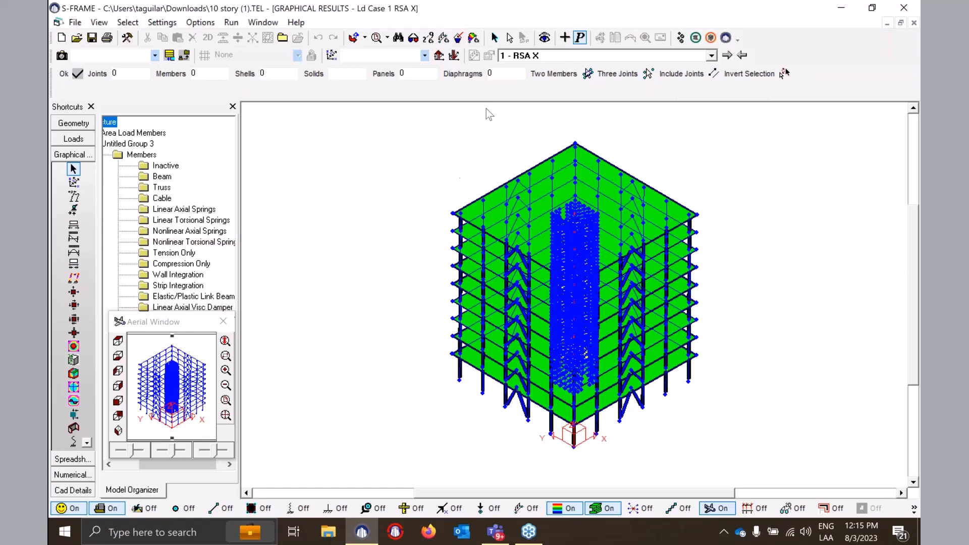
- Display the building's mode shapes 1, 4 and 10 in turn
click(87, 442)
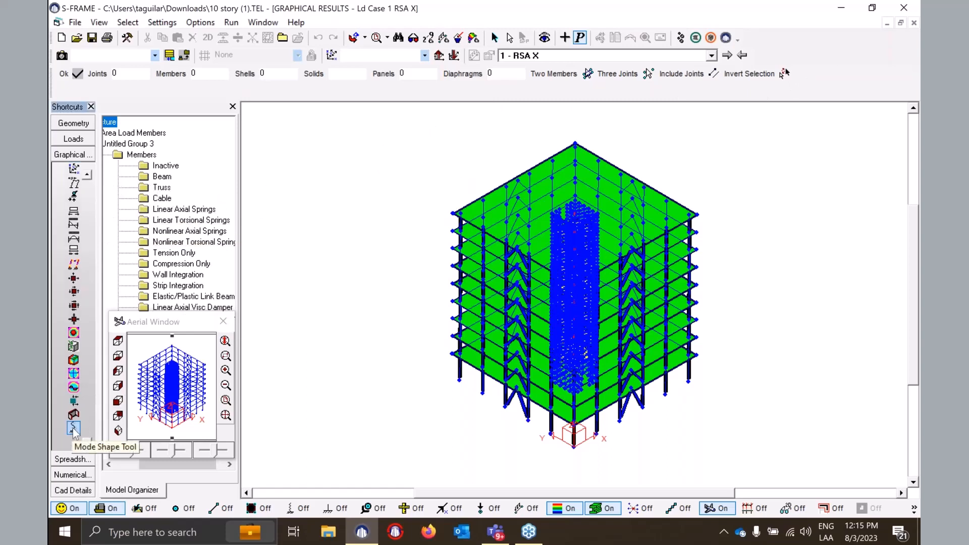
click(74, 429)
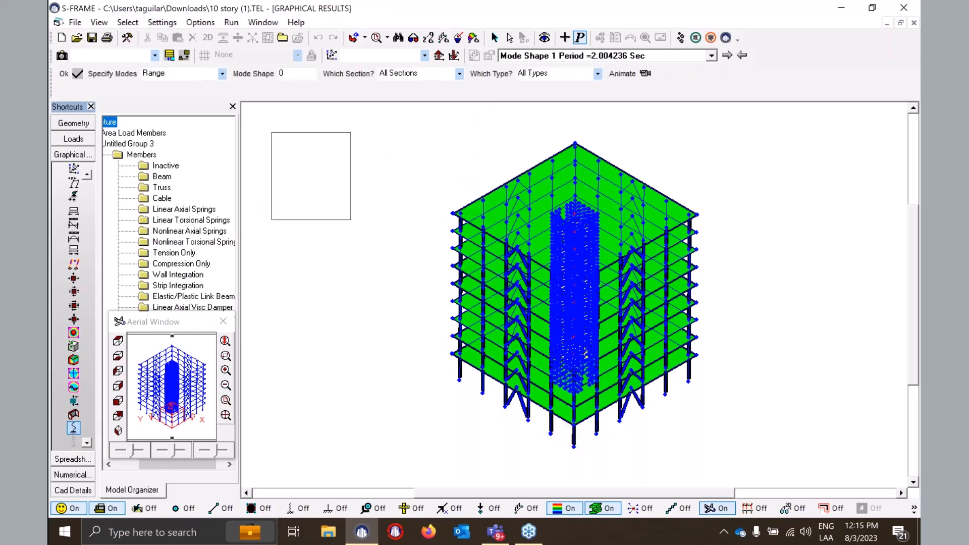
click(711, 56)
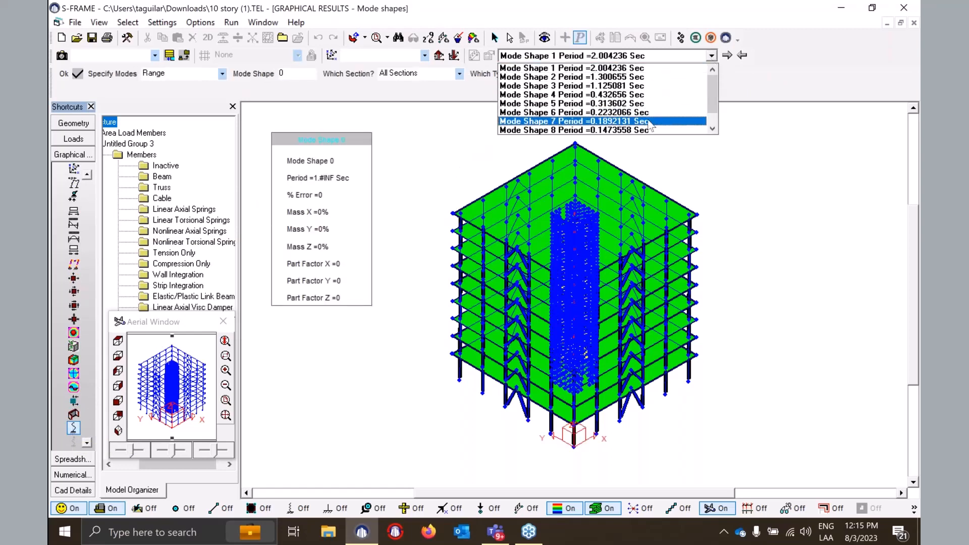
click(654, 70)
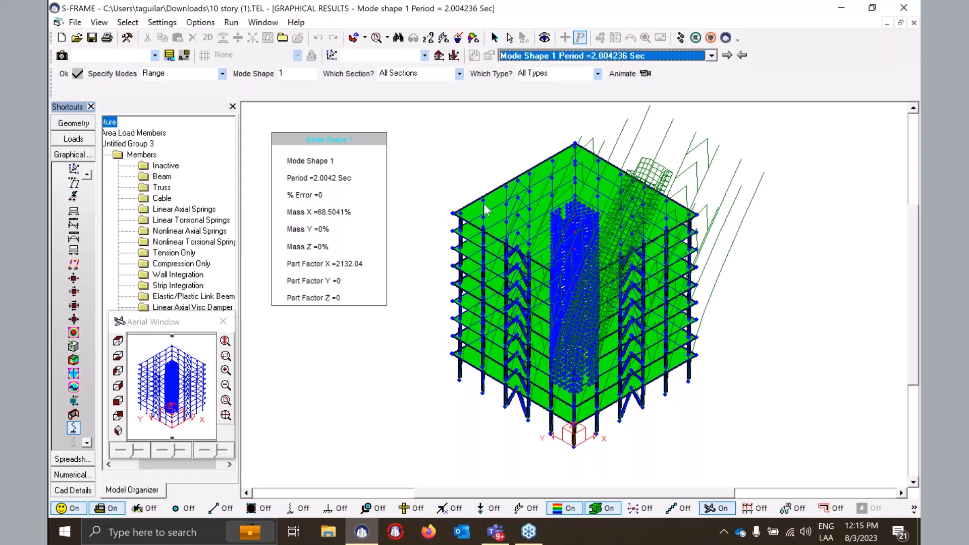
click(712, 55)
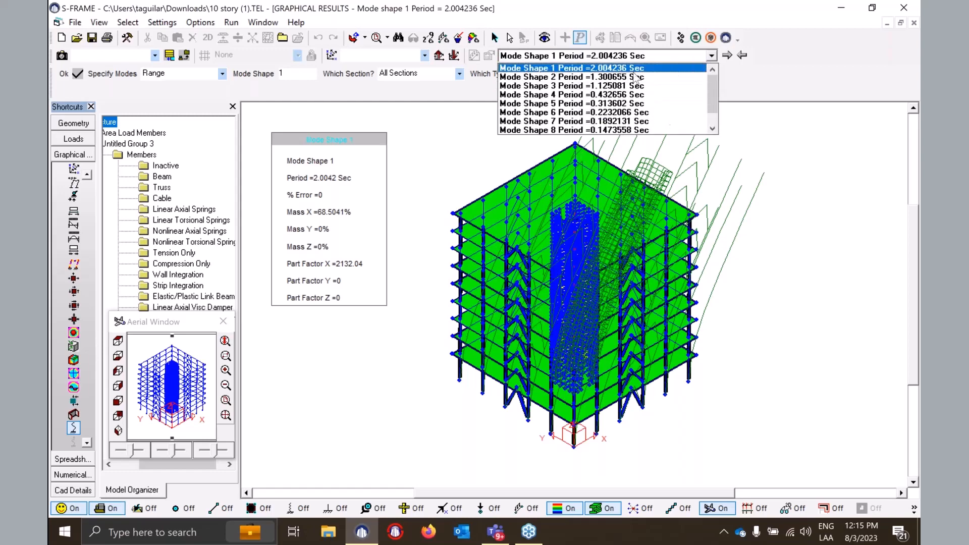
click(596, 95)
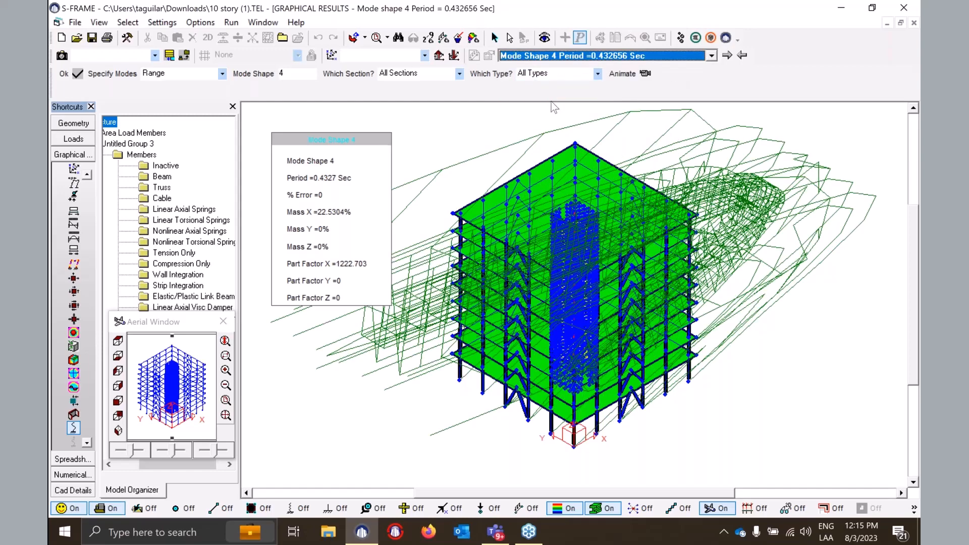
click(712, 56)
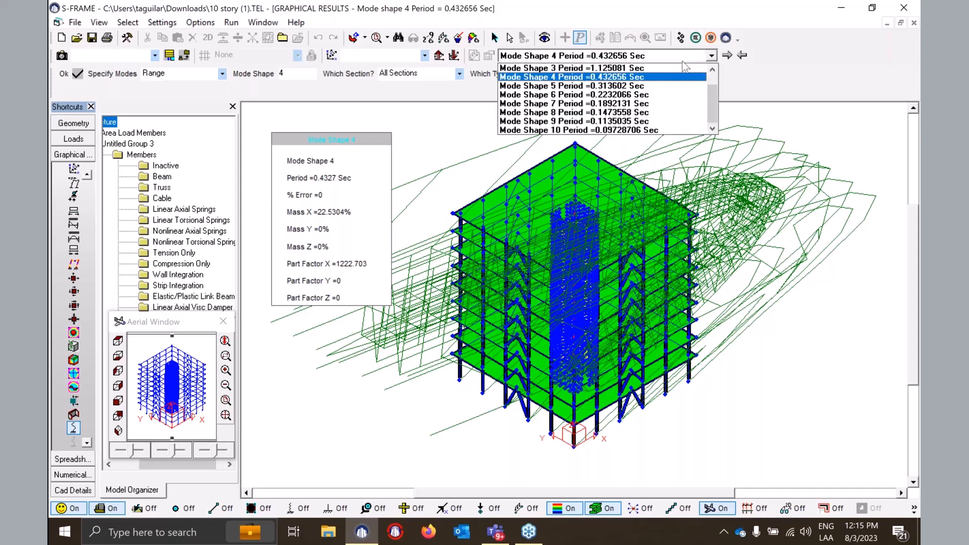
click(572, 131)
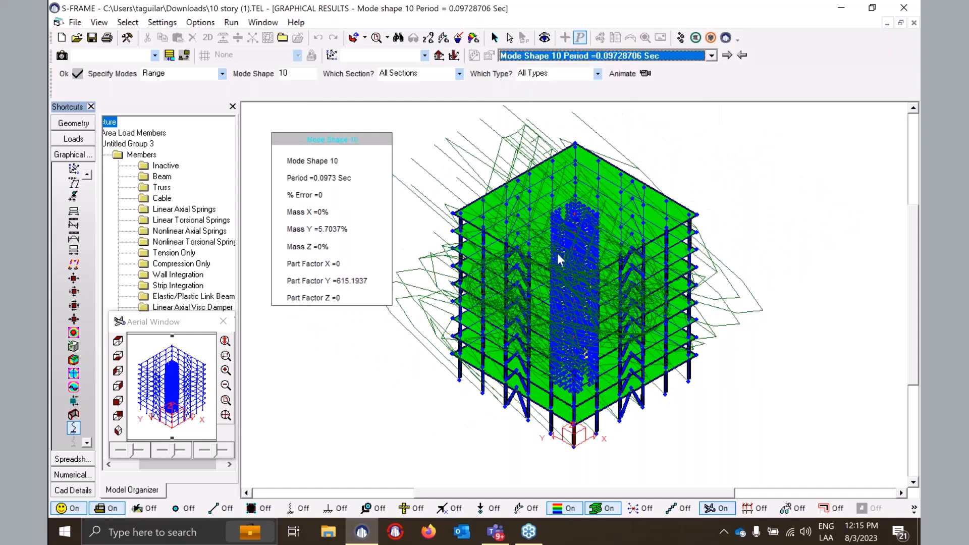
- Review the Natural Frequencies table: mode 1 at 0.4989 Hz with 68.5041% X mass, plus modes 2 and 3
click(62, 477)
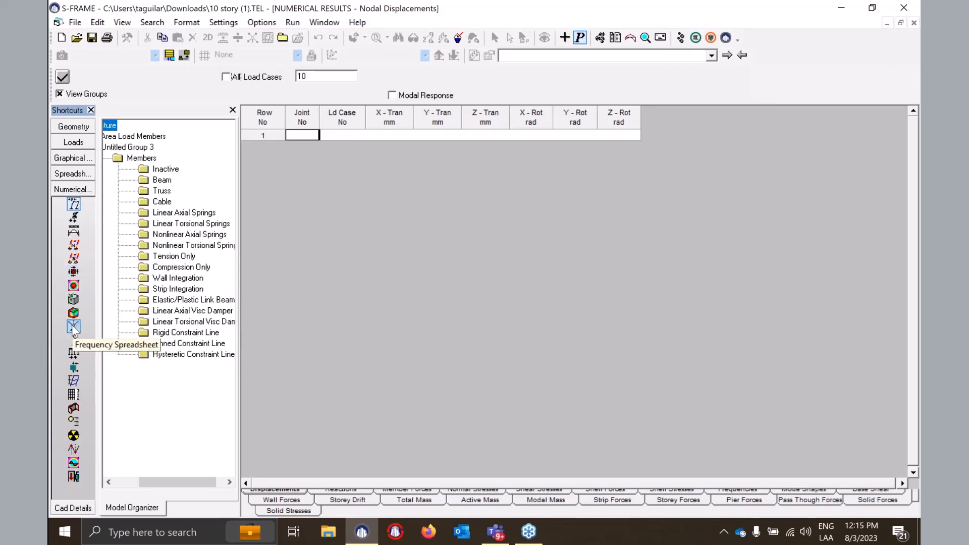
click(72, 327)
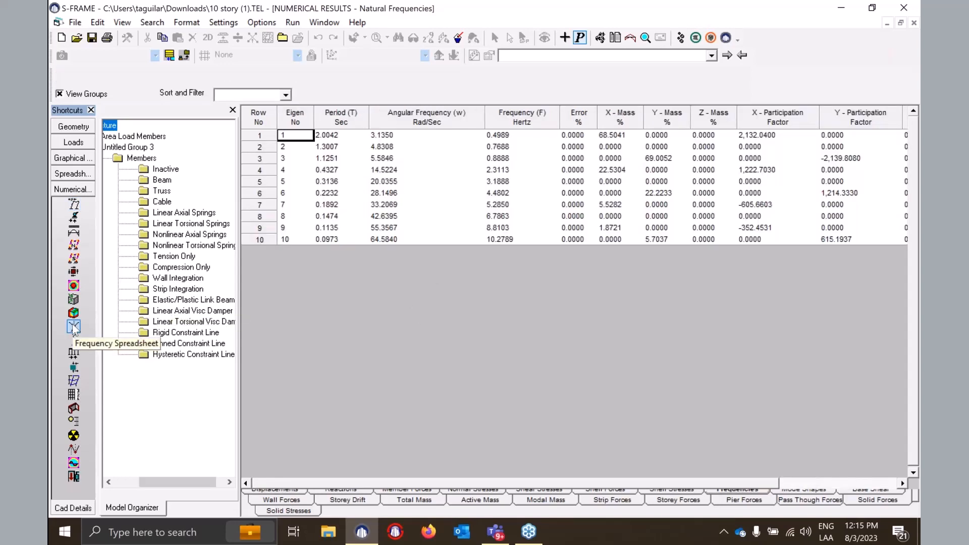
click(521, 137)
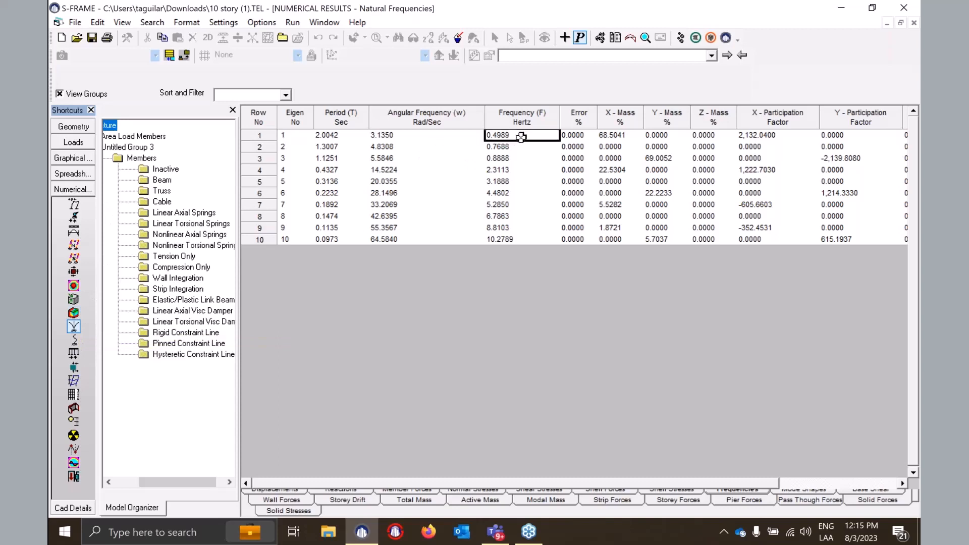
click(619, 135)
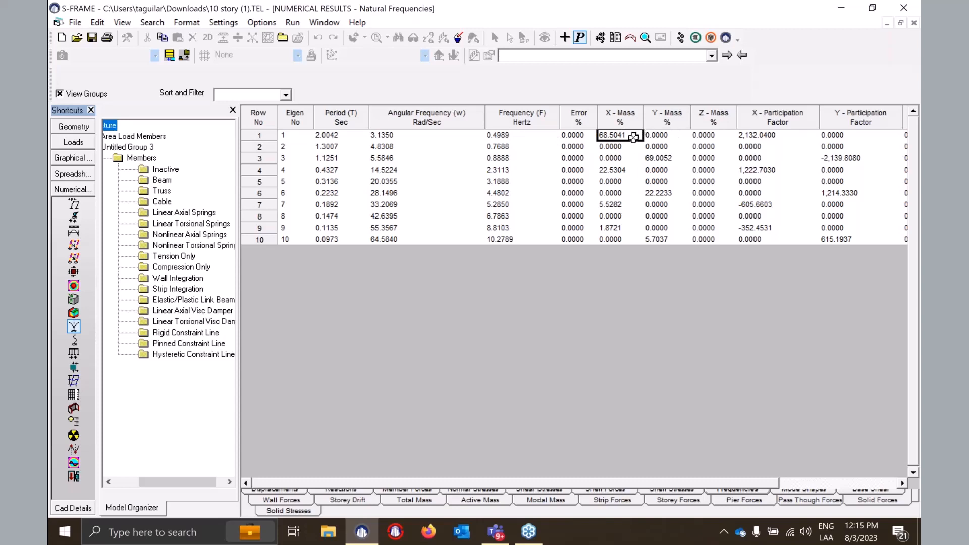
click(269, 136)
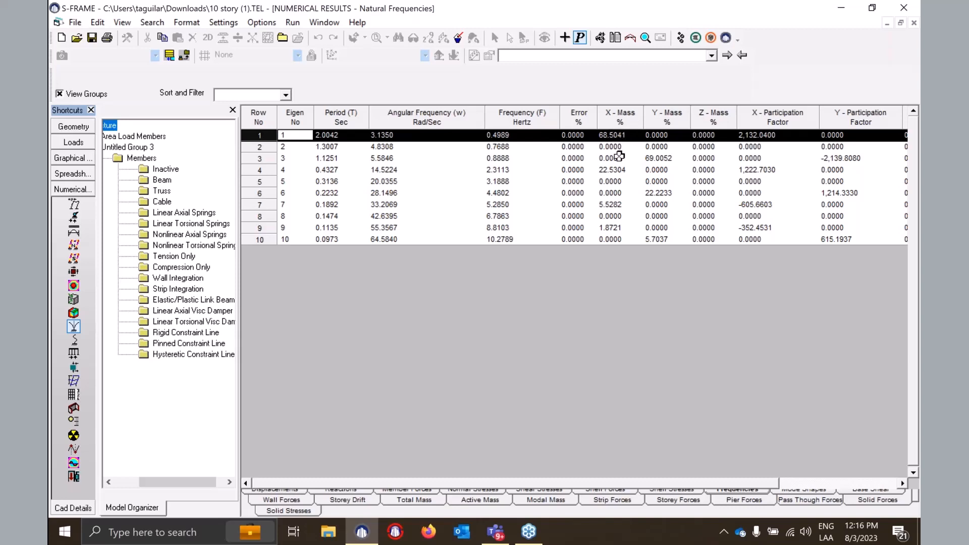
click(271, 146)
click(266, 158)
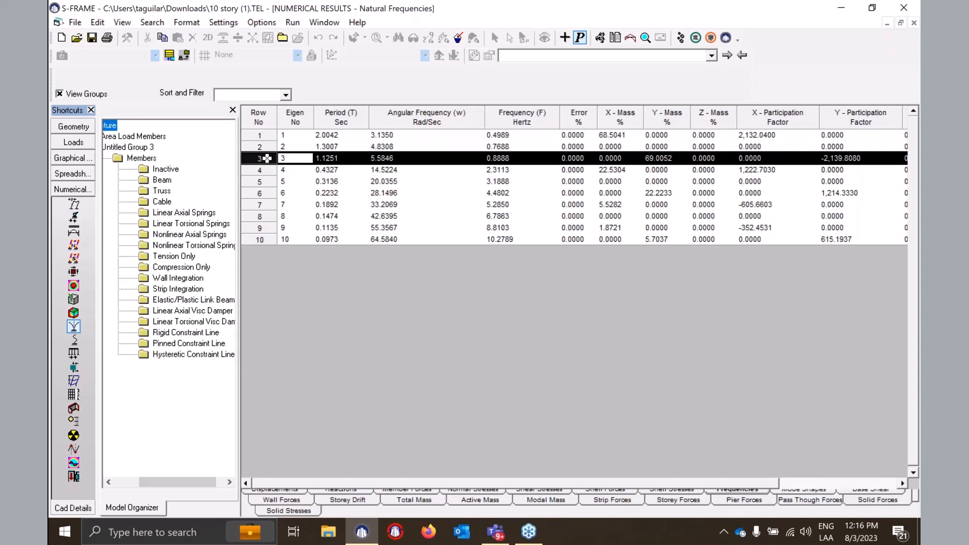
click(621, 157)
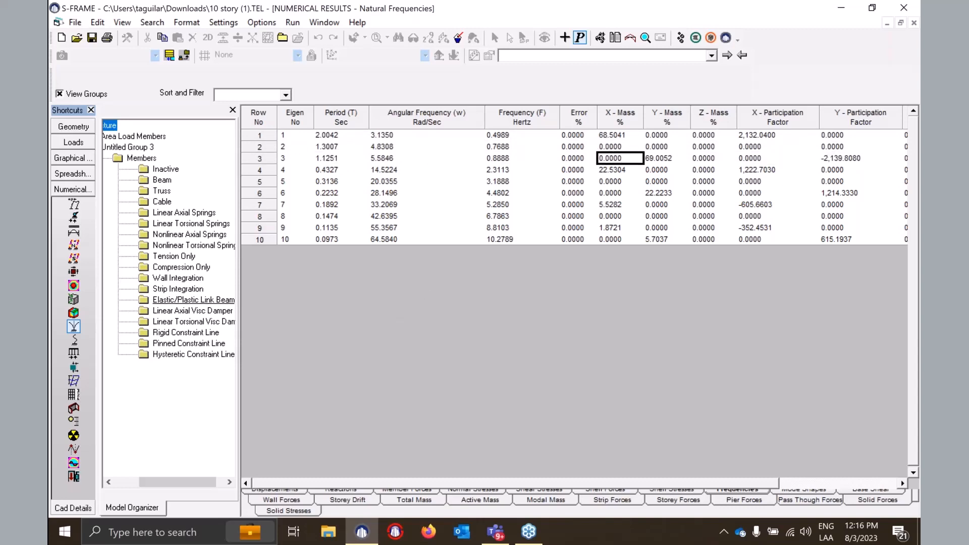
- Show the RSA X deflections for load case 1 as modal response
click(80, 160)
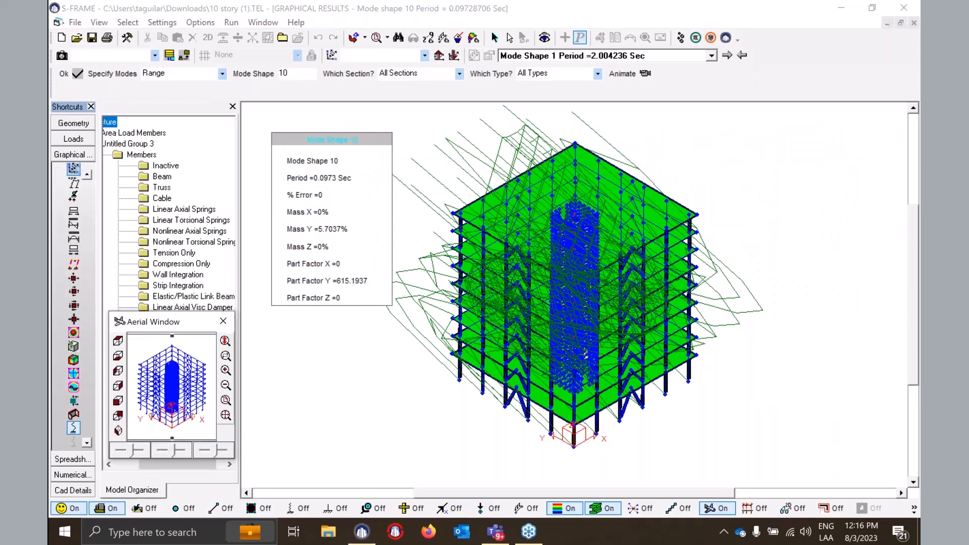
click(86, 175)
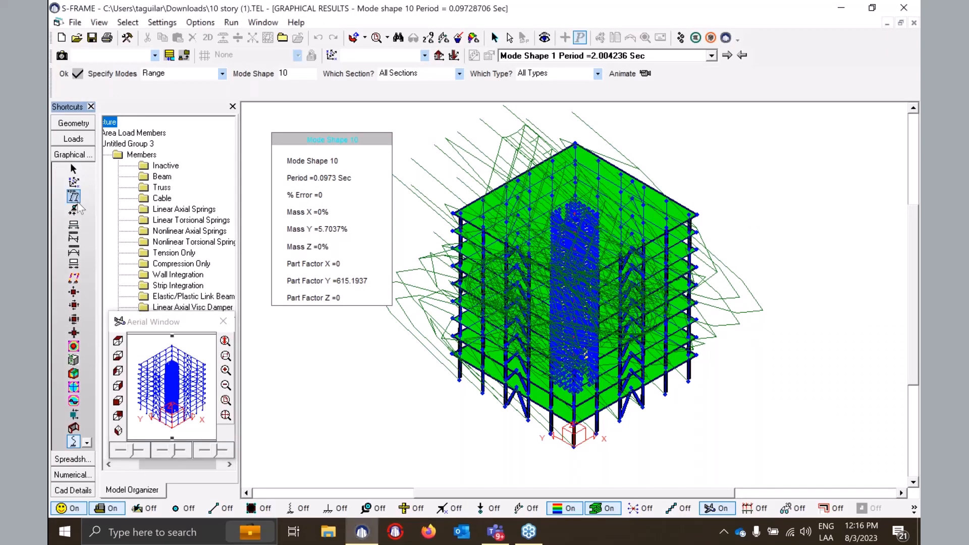
click(75, 197)
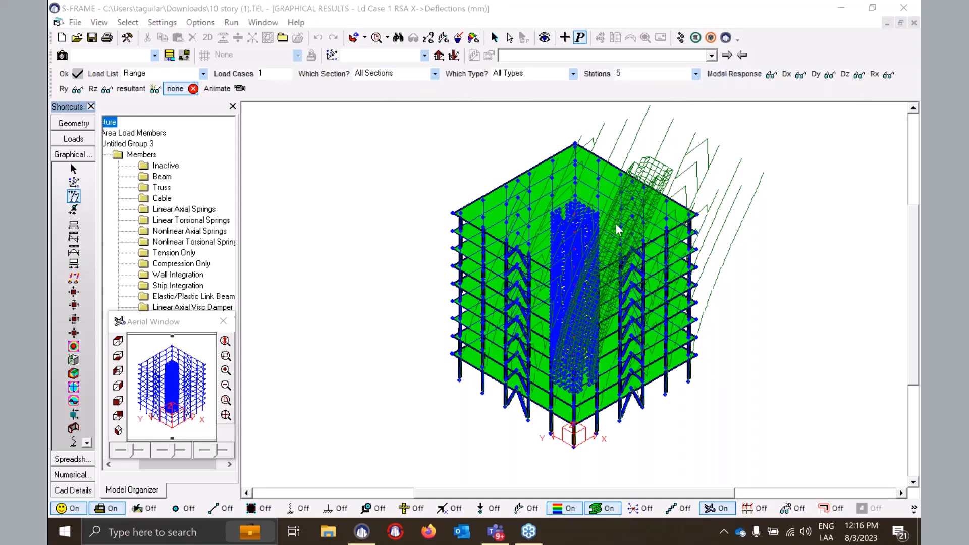
click(757, 79)
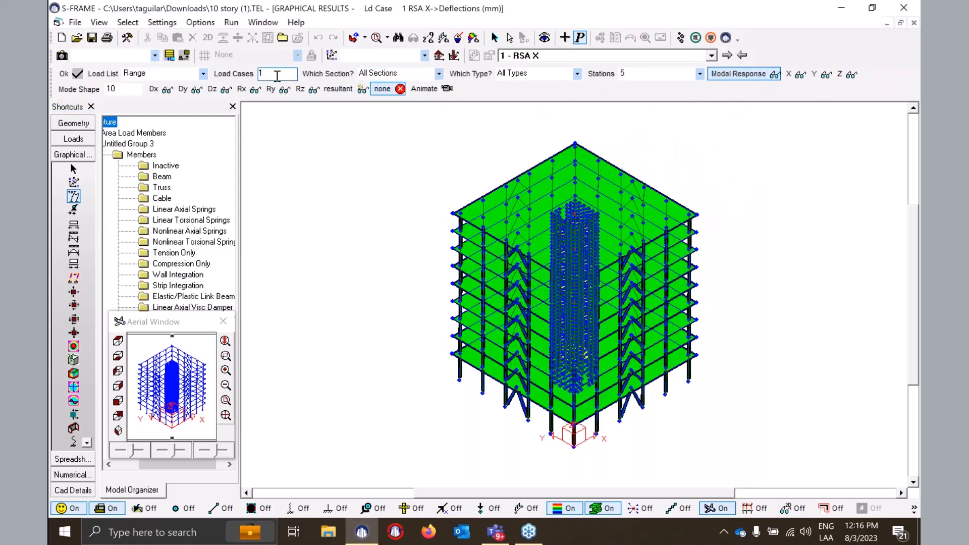
- Step the deflected shape through mode numbers 1, 2, 3 and 4
double_click(135, 90)
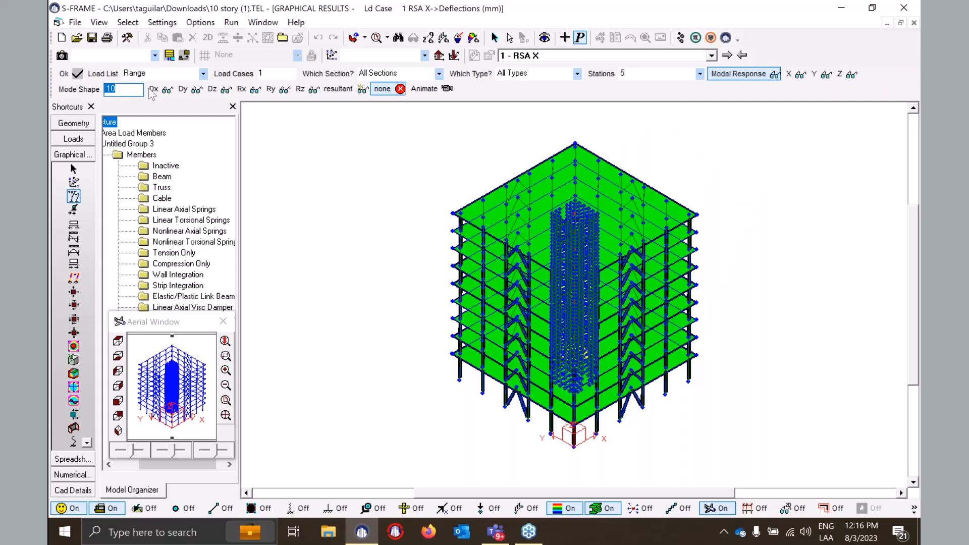
text(1)
key(Return)
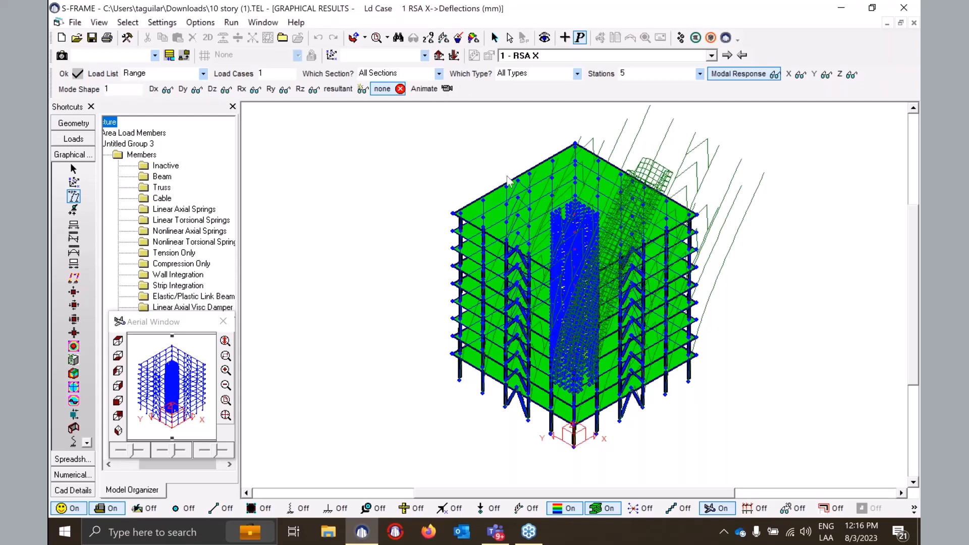
double_click(114, 89)
text(2)
key(Return)
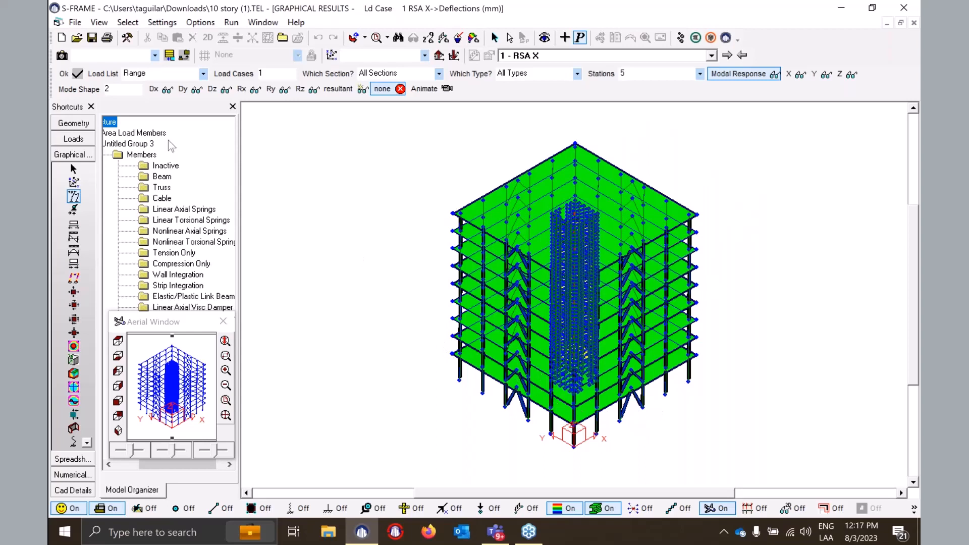
double_click(107, 89)
text(3)
key(Return)
drag(131, 89, 105, 89)
text(4)
key(Return)
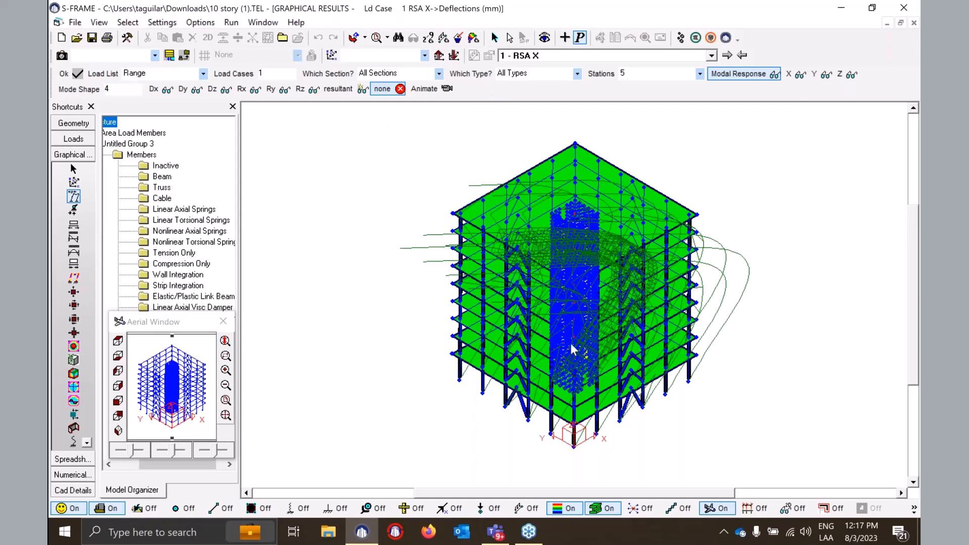
- Show RSA X reactions for mode 2, then turn off Modal Response to see combined reactions
click(76, 213)
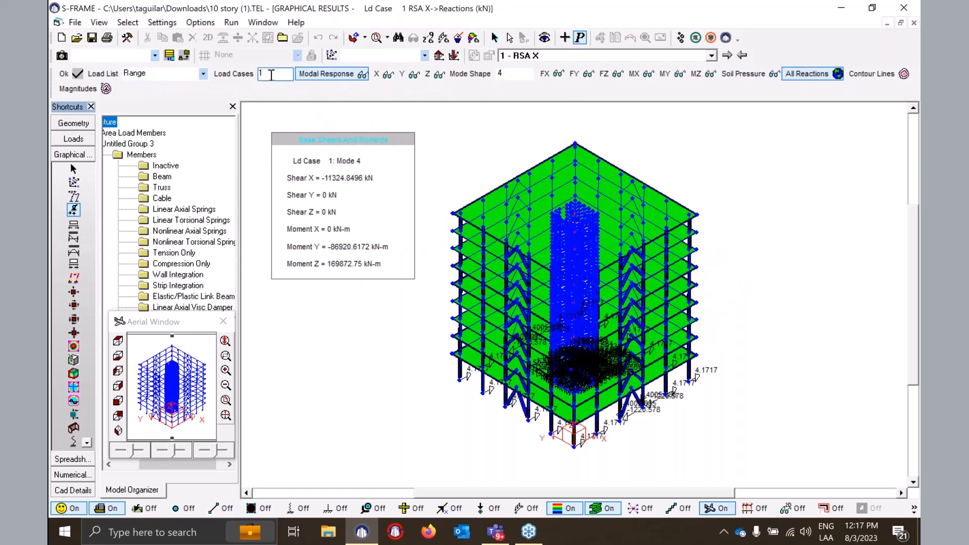
click(517, 77)
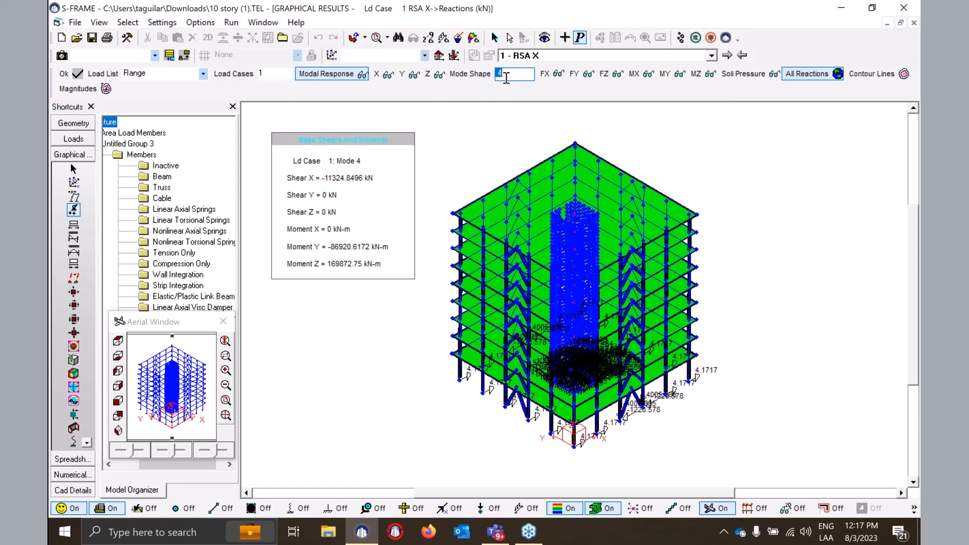
text(2)
key(Return)
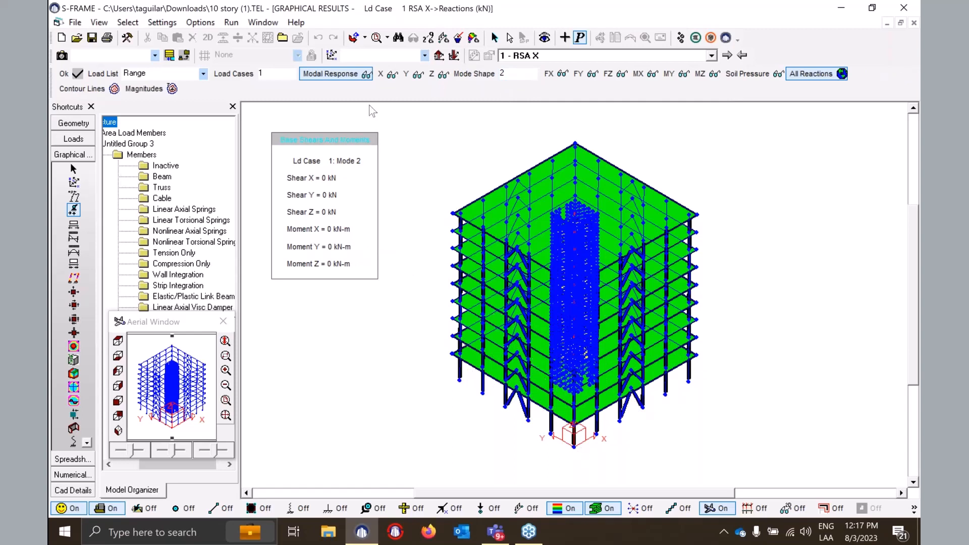
click(330, 76)
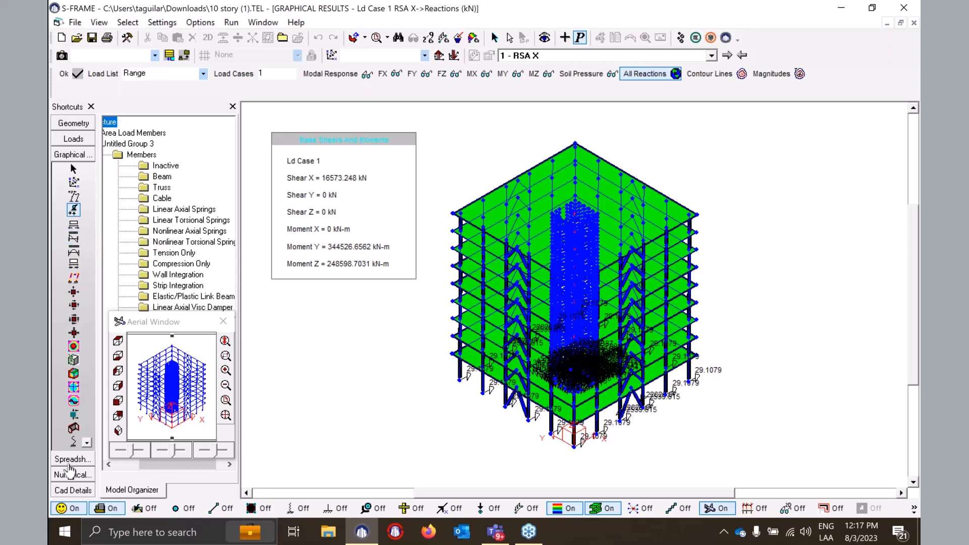
- Show the RSA X axial force diagrams, then the Natural Frequencies table for all 10 modes
click(73, 224)
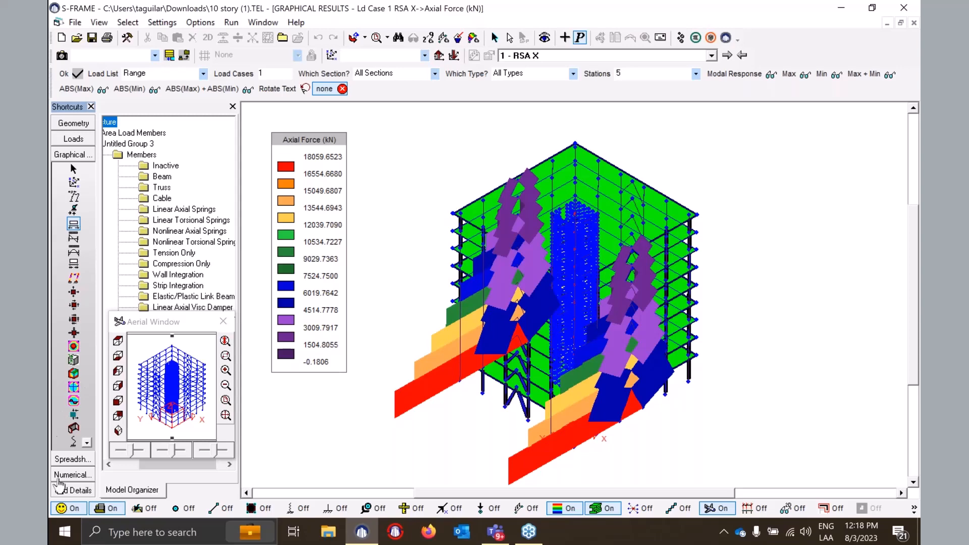
click(71, 475)
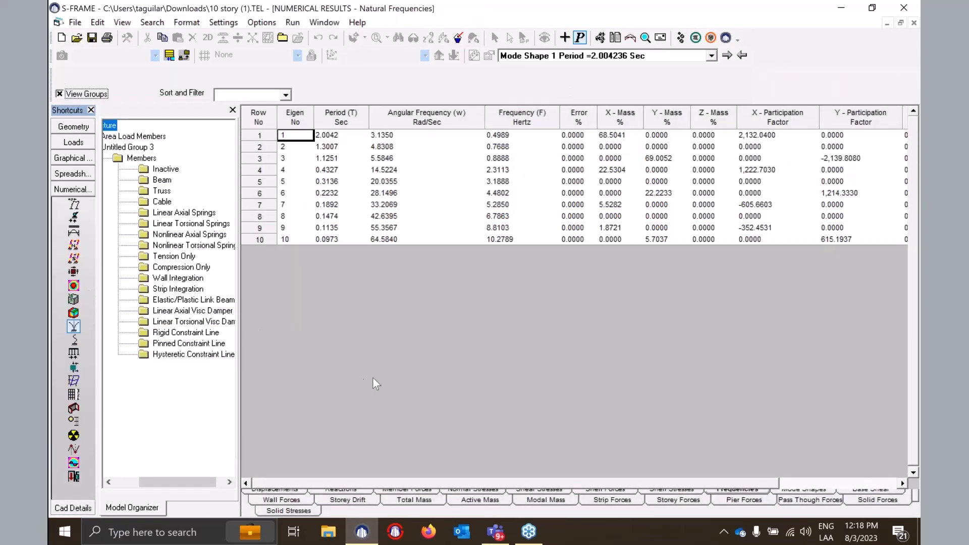
- Open the RSA X storey drift table and check storey 1's X-drift of 19.4067 mm
click(74, 383)
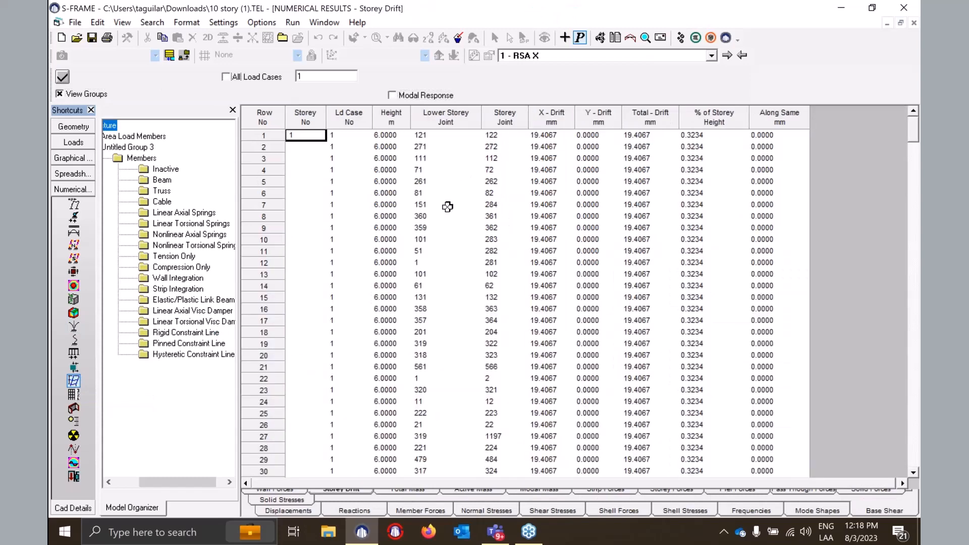
click(539, 135)
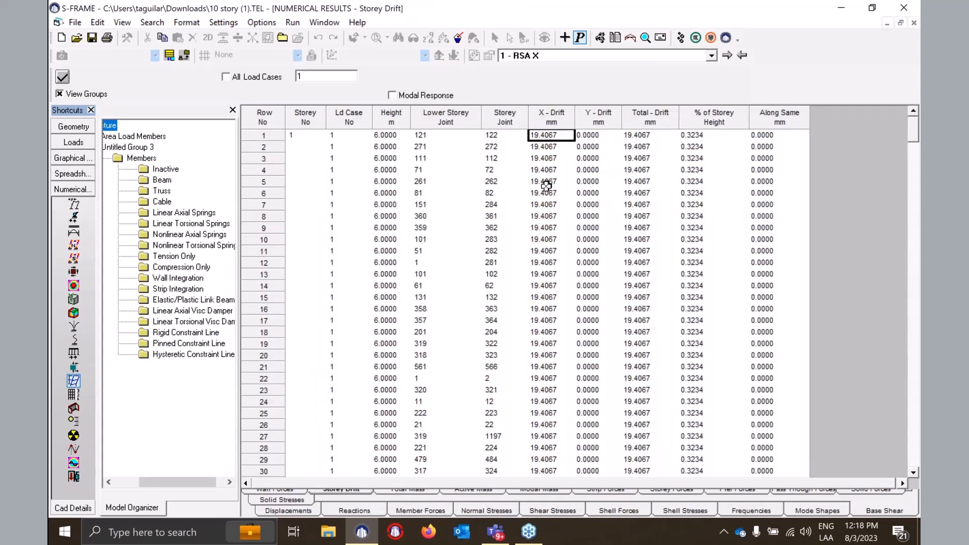
click(259, 134)
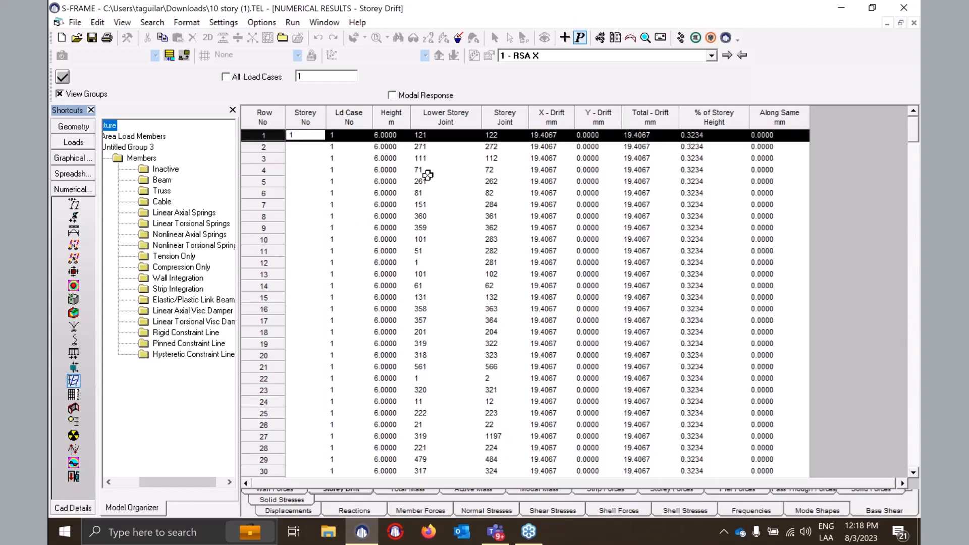
- Mark rows 46 and 91, where storeys 2 (26.3780 mm) and 3 (34.8863 mm) begin
scroll(428, 175, down, 8)
click(260, 378)
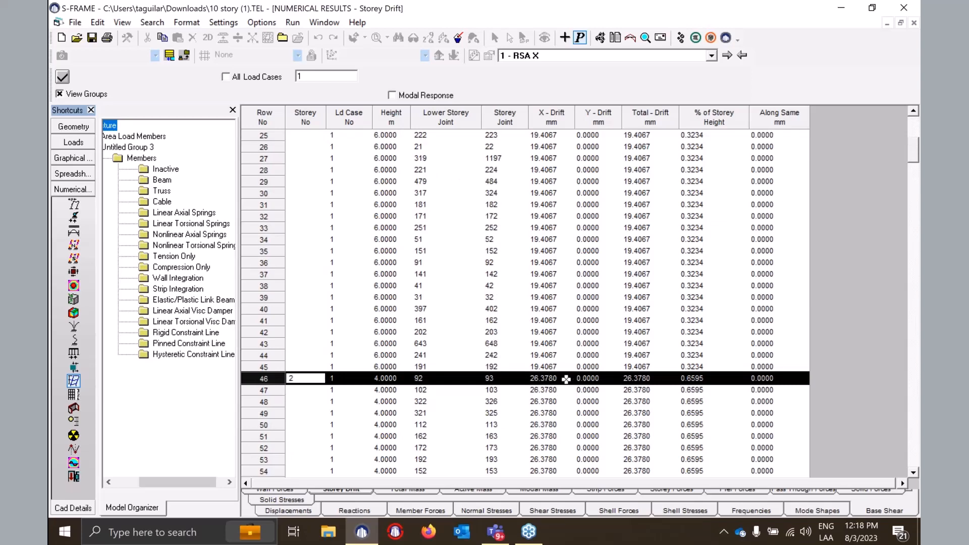
scroll(566, 379, down, 10)
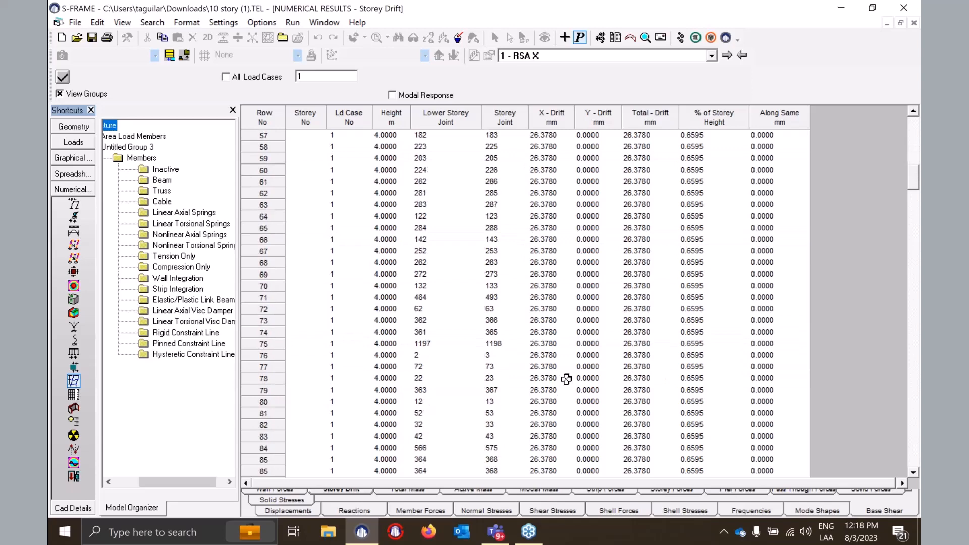
scroll(566, 379, down, 7)
click(264, 274)
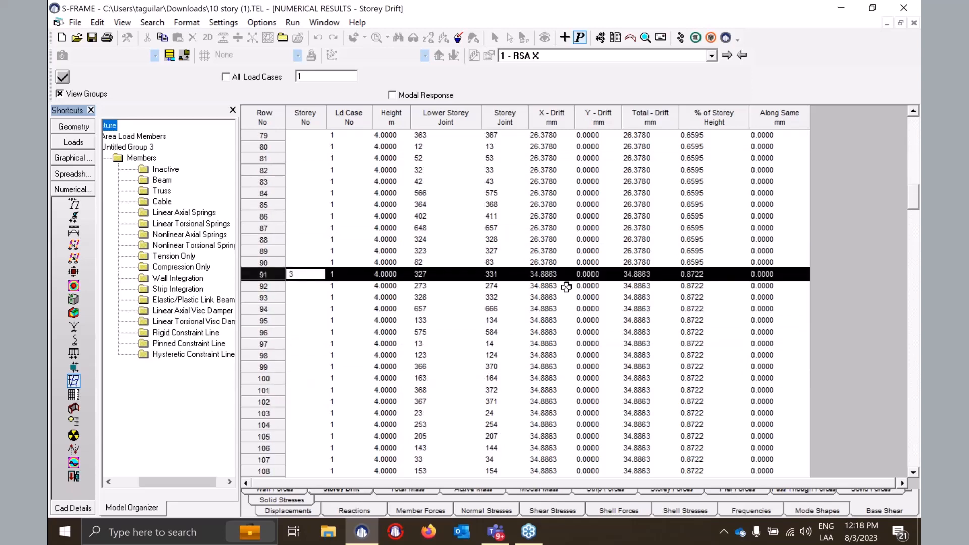
scroll(567, 286, down, 4)
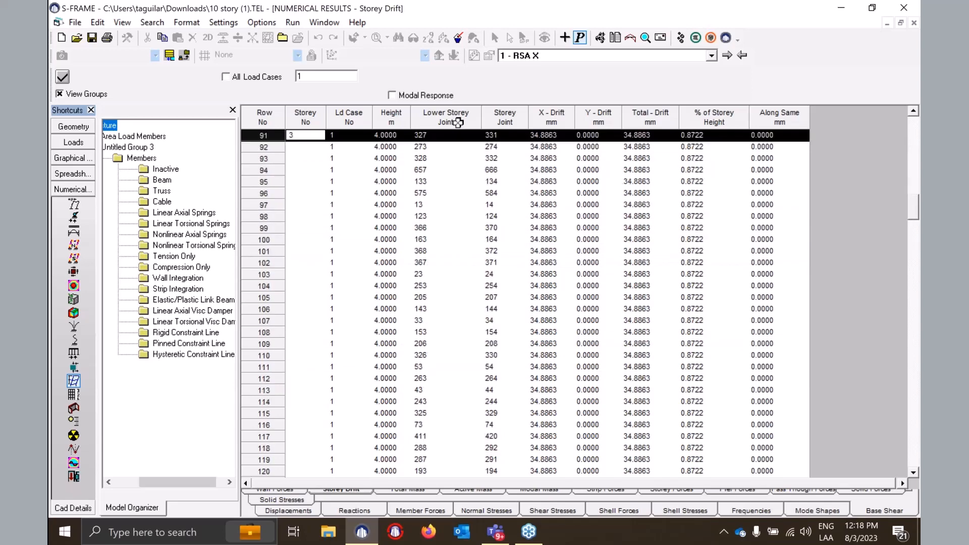
scroll(523, 304, up, 20)
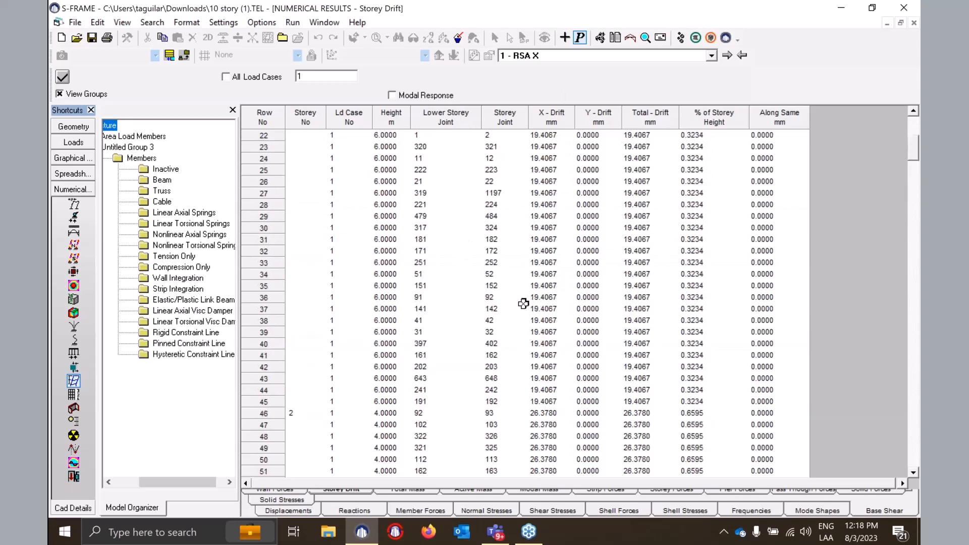
scroll(524, 304, up, 7)
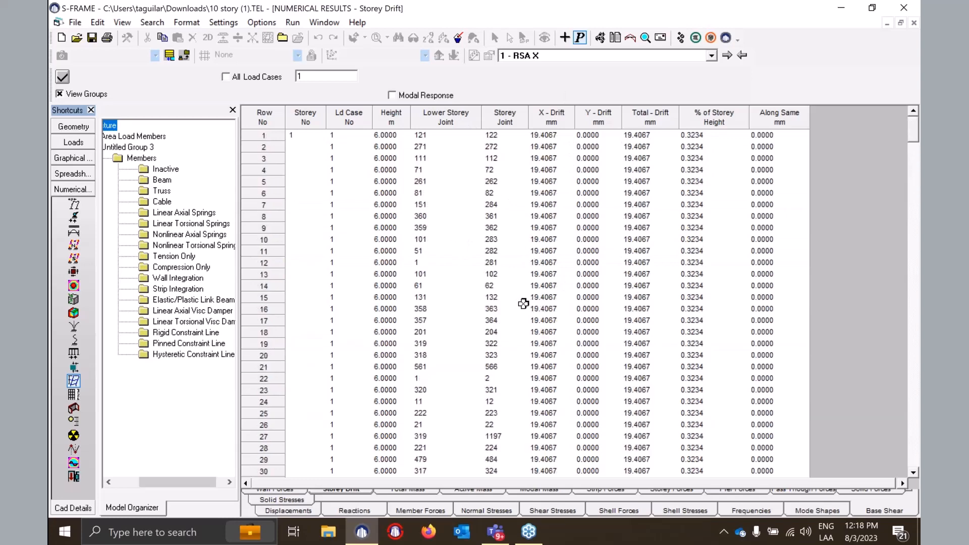
- Show individual modal drifts in the Storey Drift table, then return to the Case 1 RSA X loads view
click(394, 96)
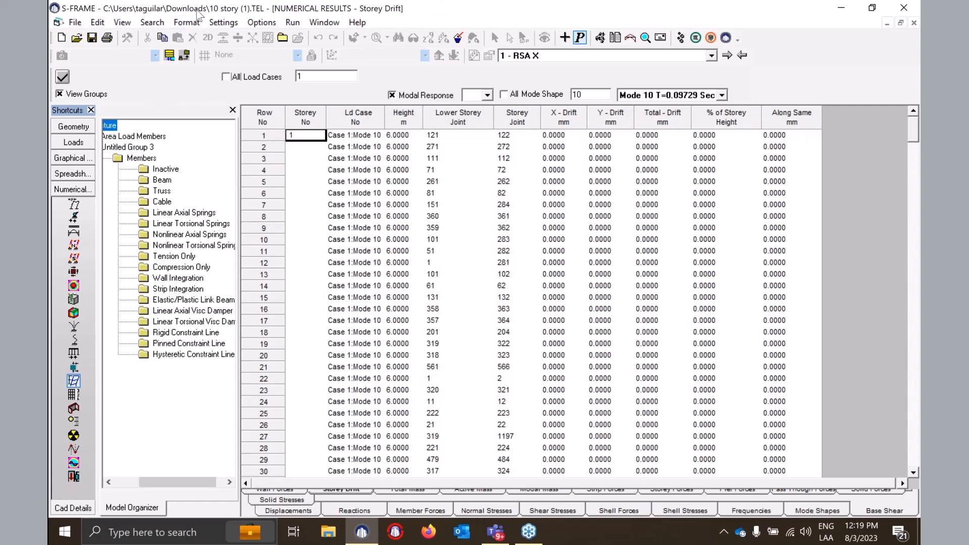
click(71, 145)
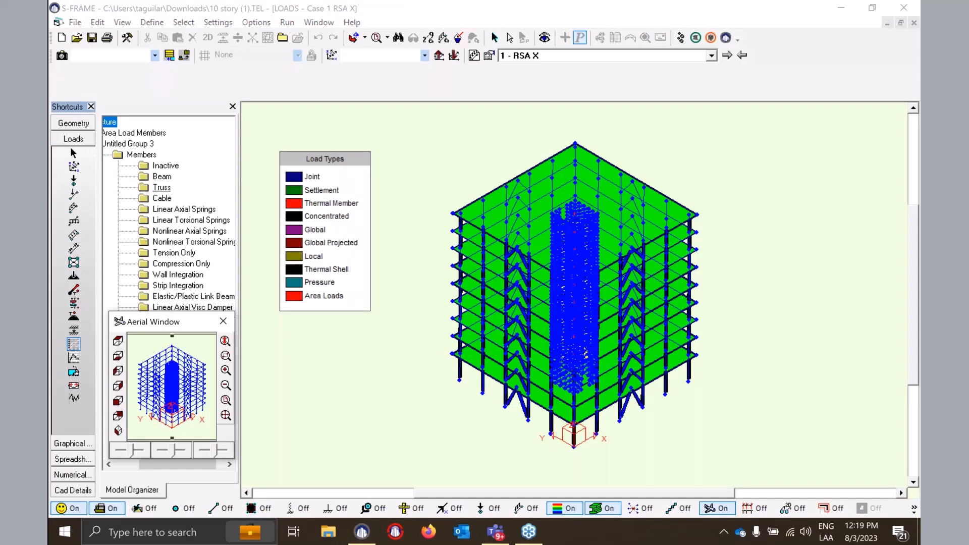
- Generate equivalent static load cases from RSA X with Extract All (lateral force and torsion)
click(254, 9)
click(104, 22)
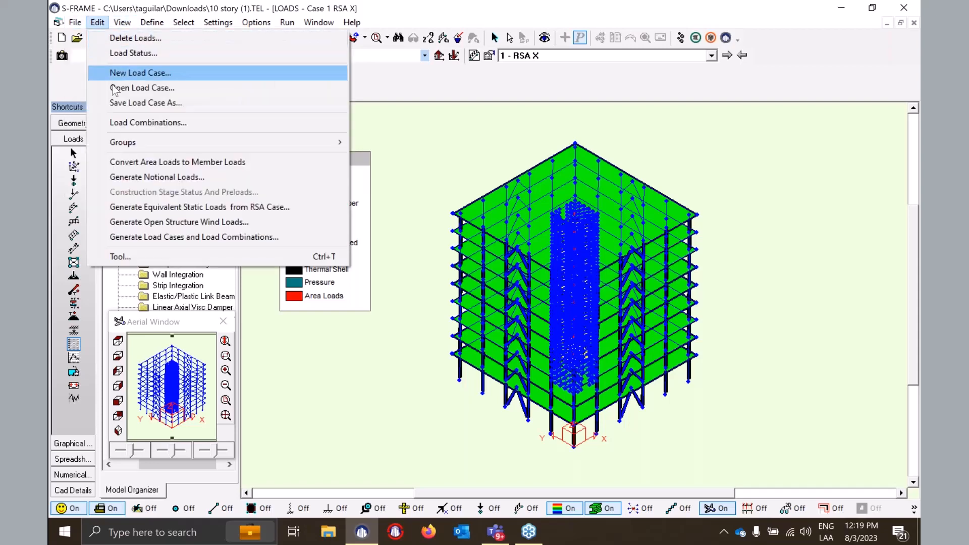
click(200, 208)
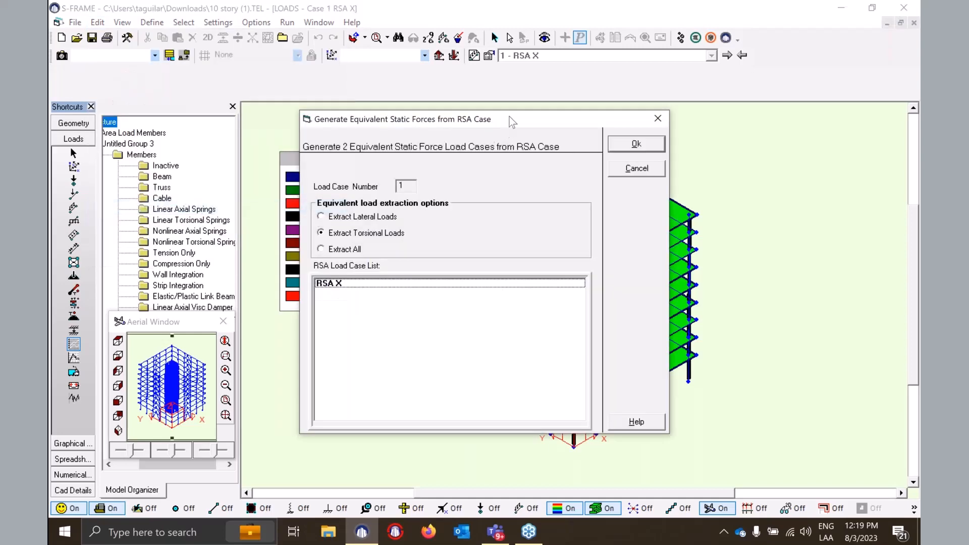
drag(510, 117, 471, 104)
click(308, 238)
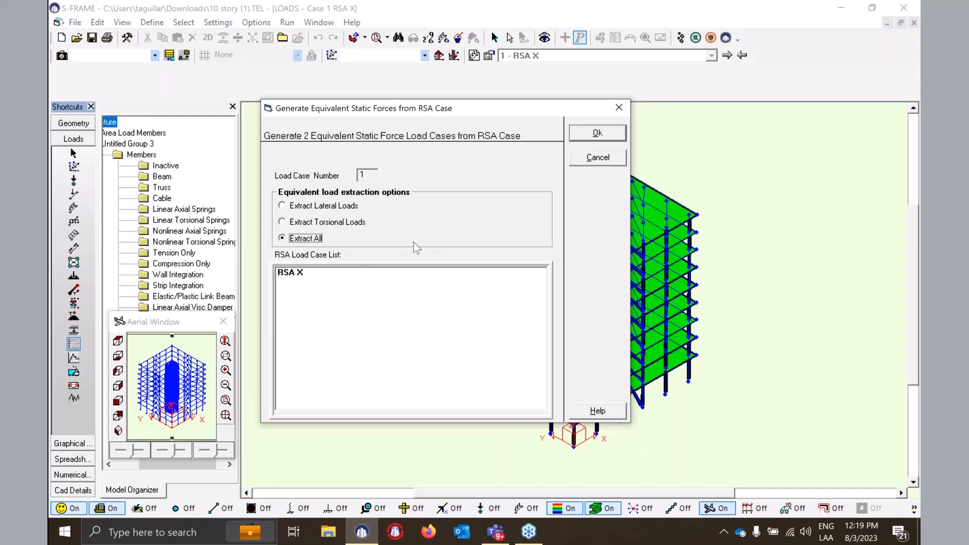
click(603, 135)
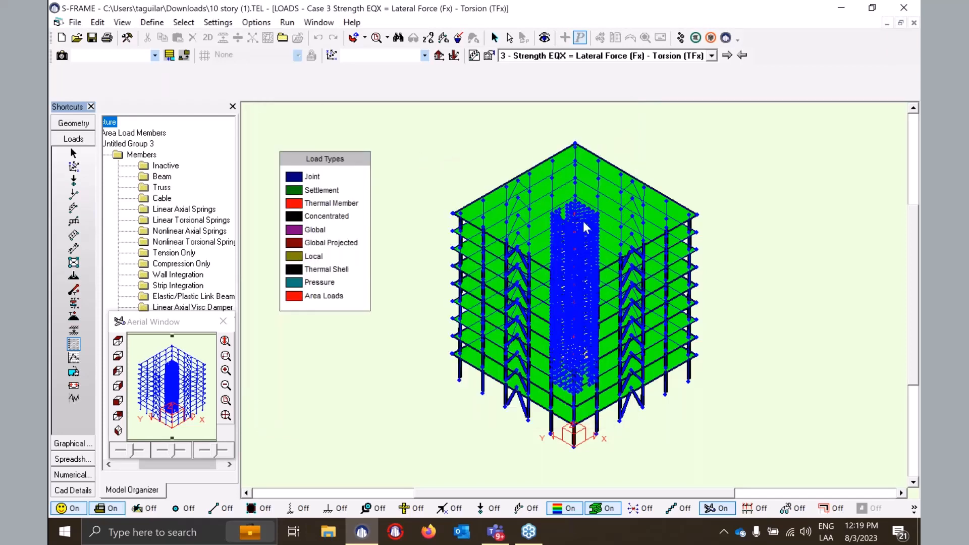
- View load Case 1 RSA X, then select Case 2 Strength EQX = Lateral Force (Fx) + Torsion (TFx)
click(712, 57)
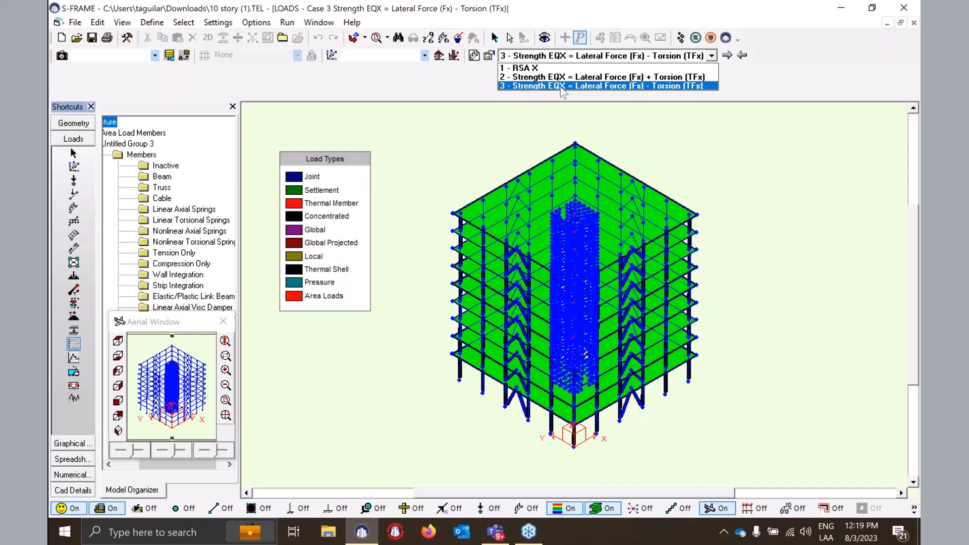
click(477, 78)
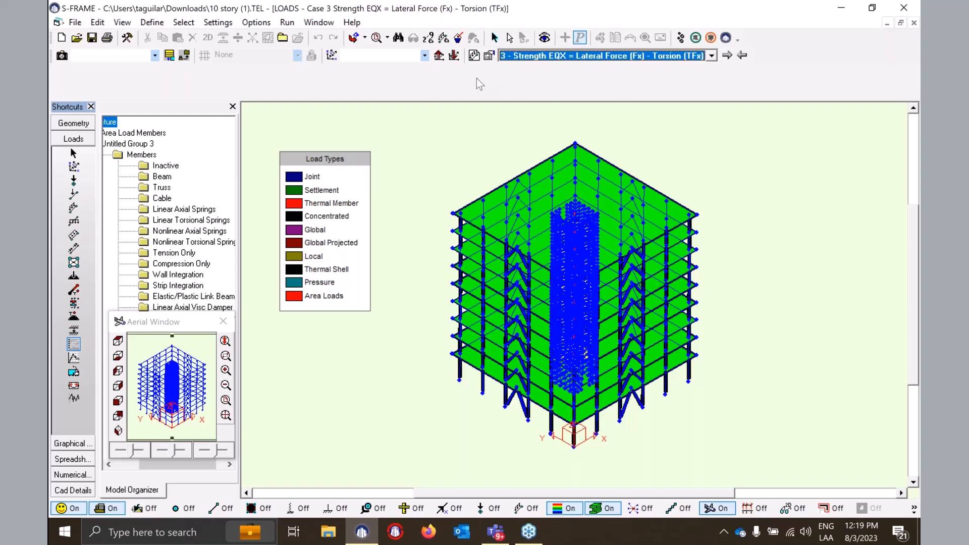
click(589, 55)
click(550, 66)
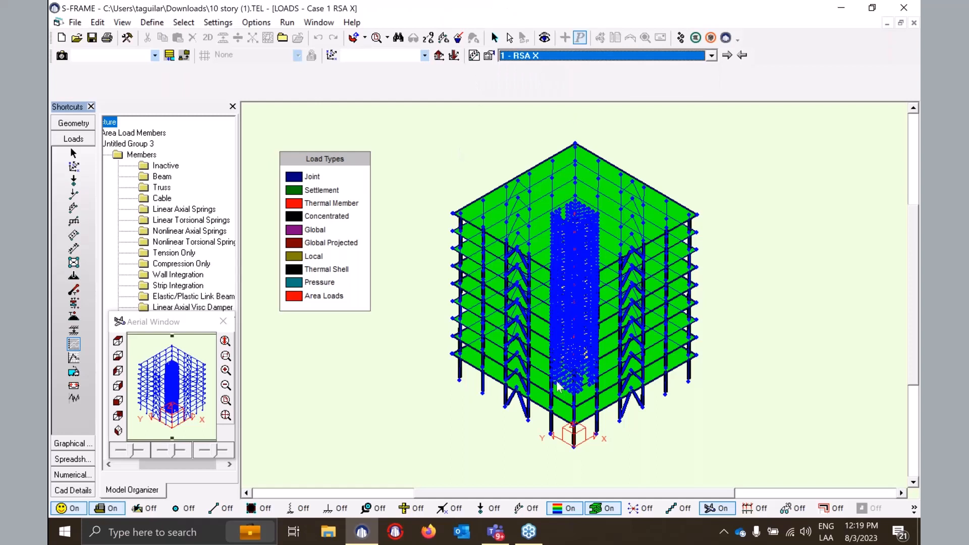
click(573, 54)
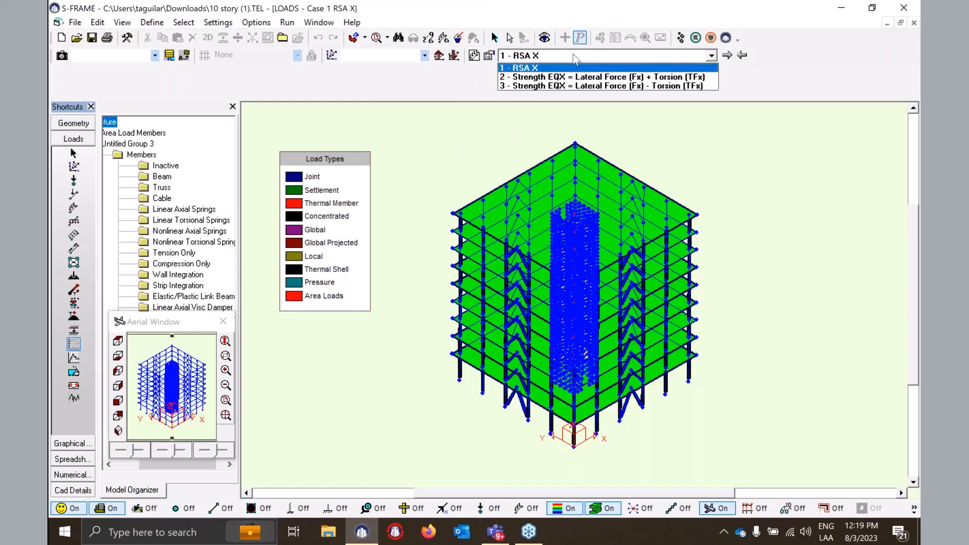
click(562, 79)
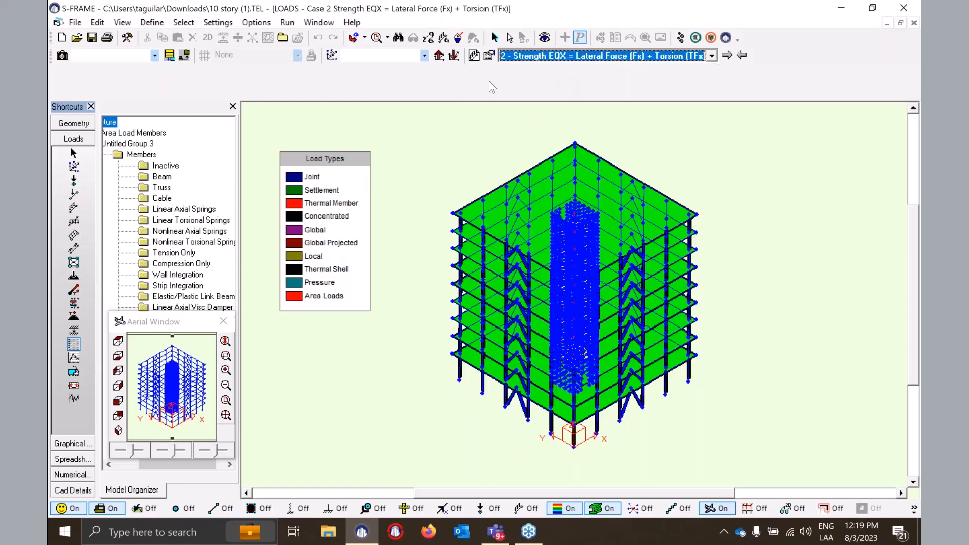
- Turn joint load values on and step through Cases 1–3, ending back on Case 2
click(487, 509)
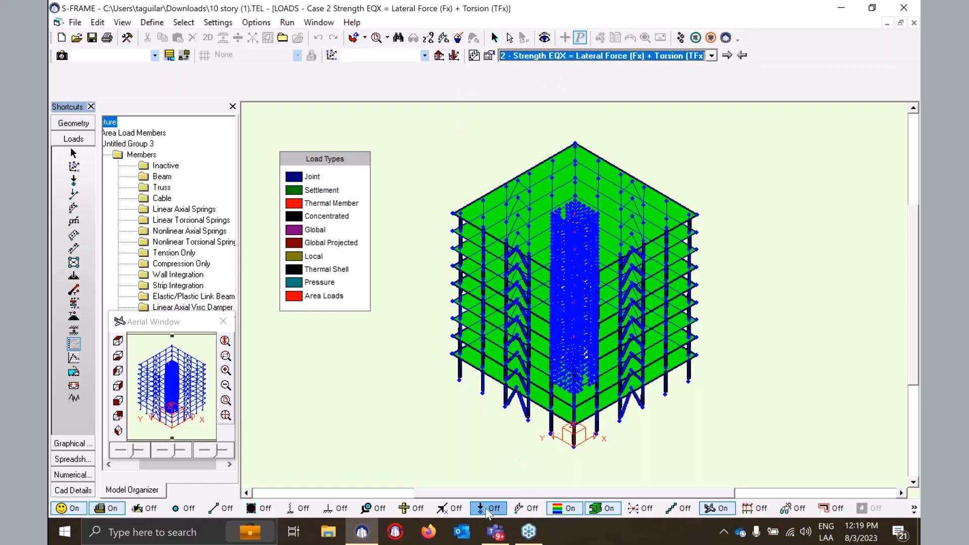
scroll(571, 336, up, 1)
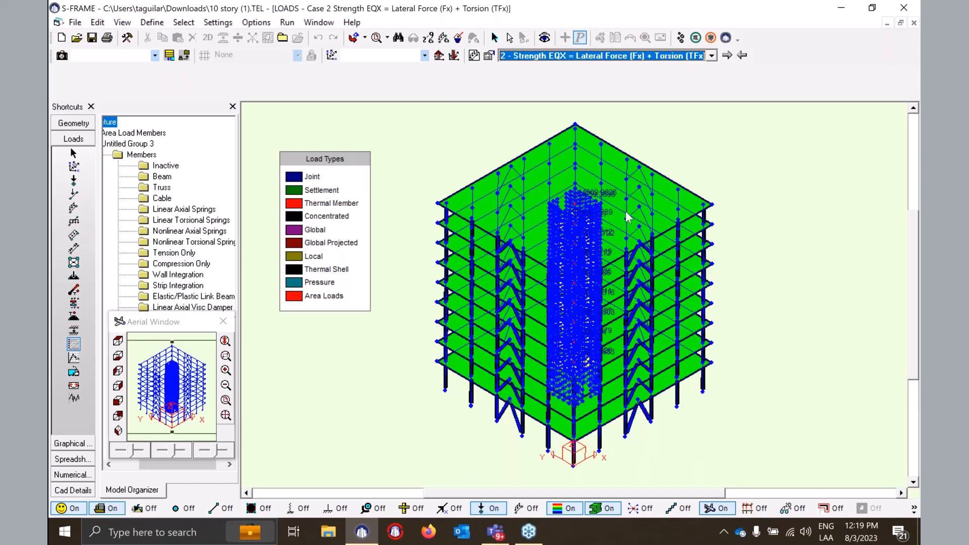
click(742, 55)
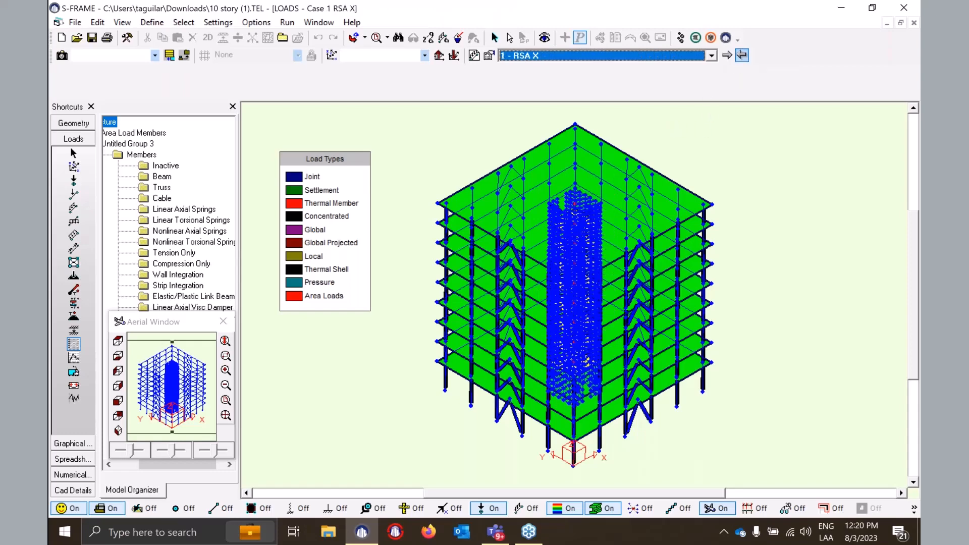
click(726, 56)
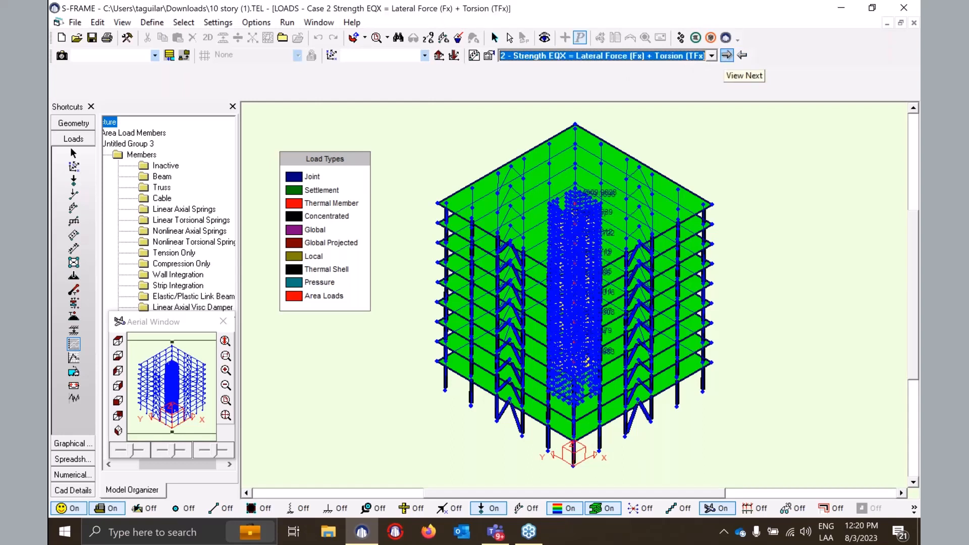
click(727, 55)
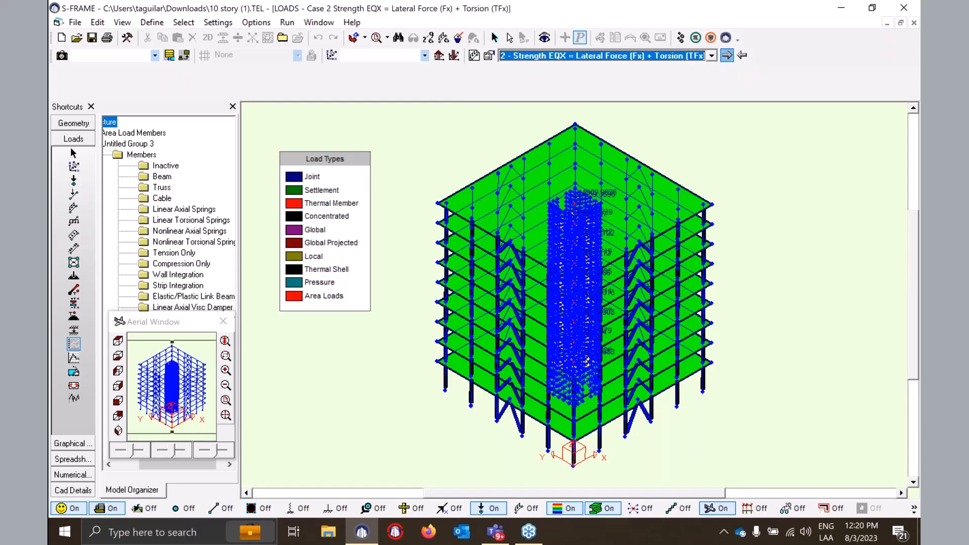
click(739, 57)
- In the load case spreadsheet, set load case 1 RSA X's Active Status to No
click(68, 460)
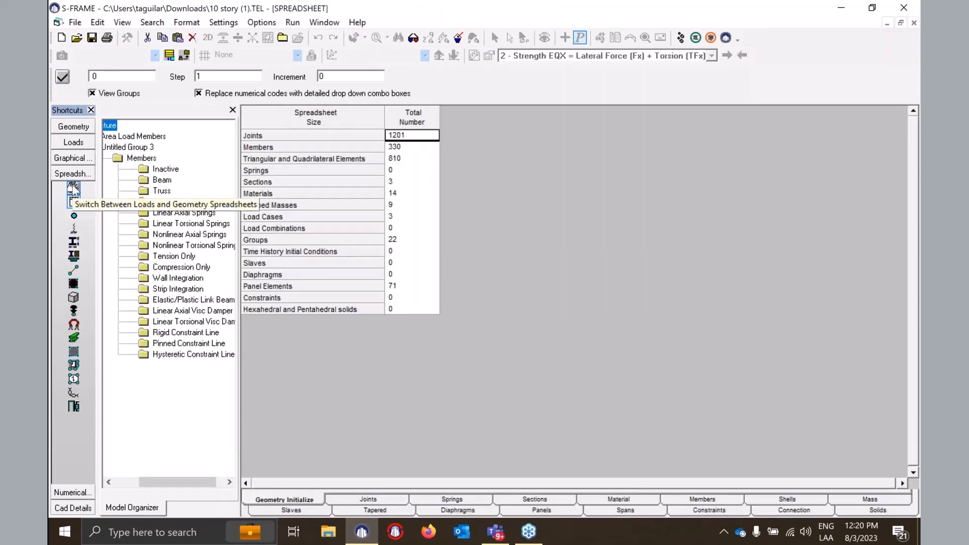
click(73, 188)
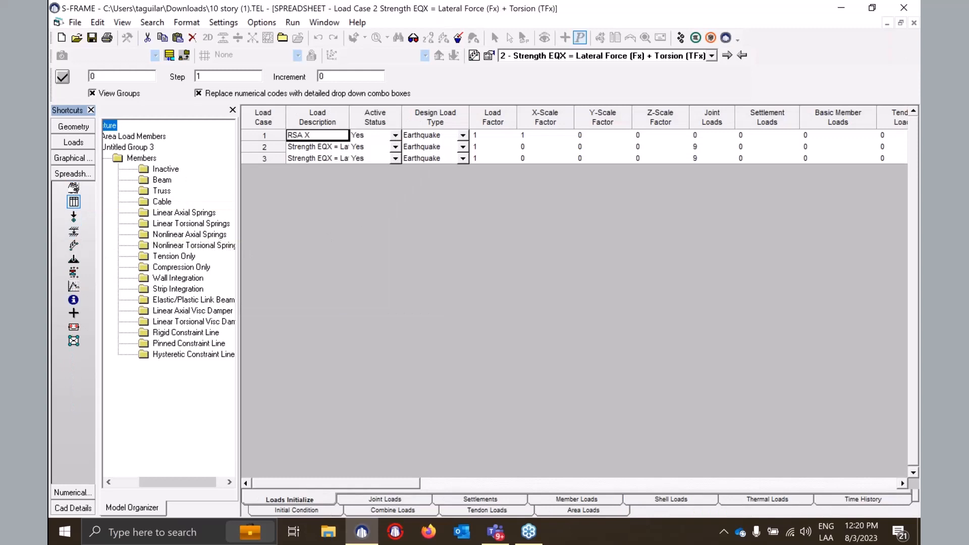
click(396, 136)
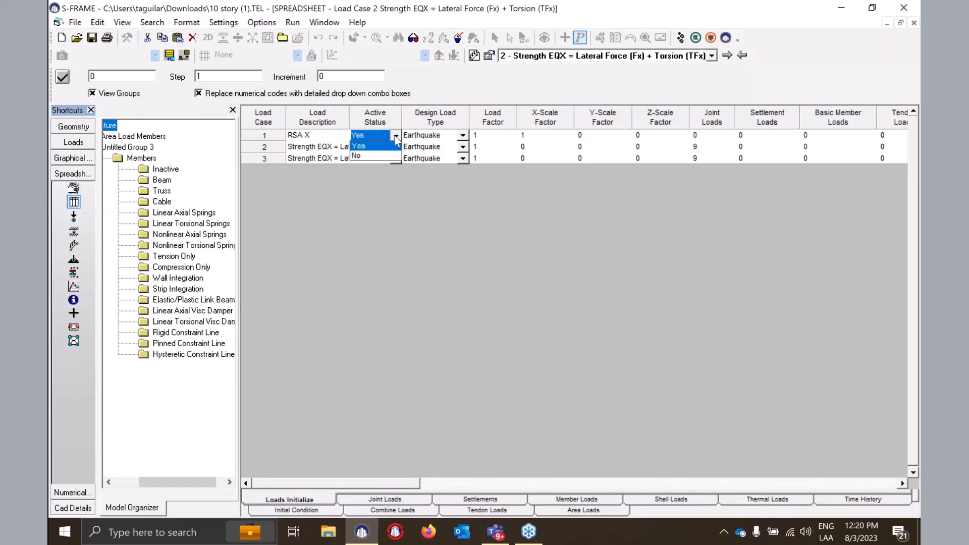
click(370, 157)
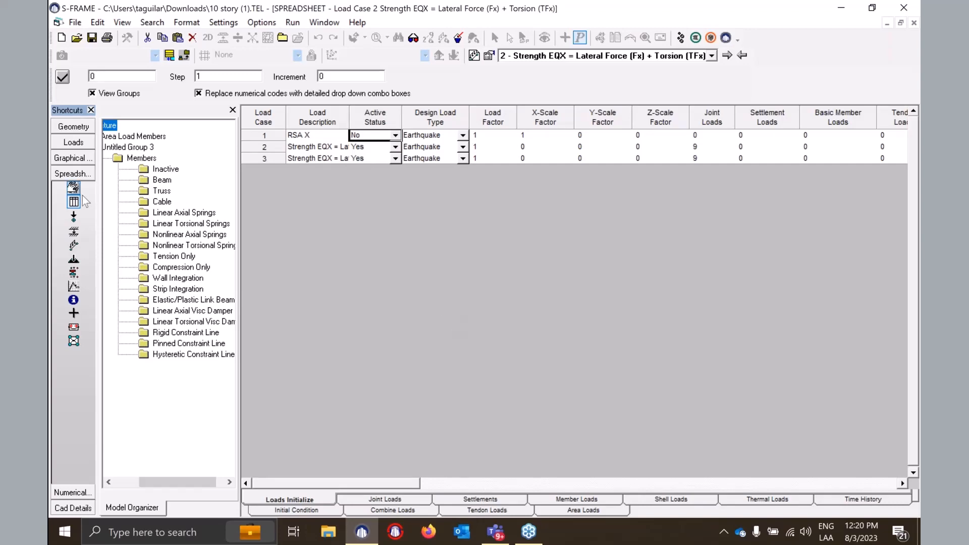
click(293, 22)
- Run a Linear Static analysis, saving the model, and return from the solver to the results
click(319, 37)
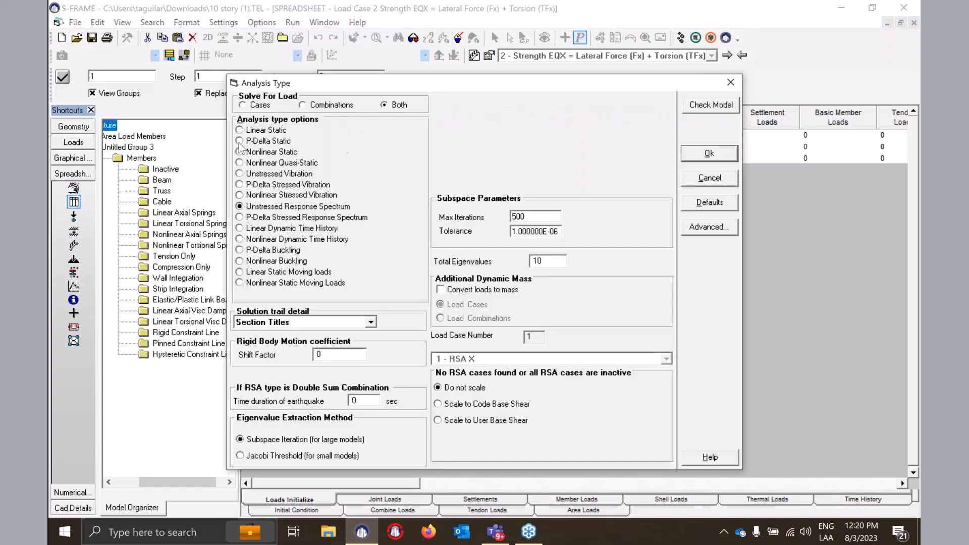
click(262, 131)
drag(430, 89, 287, 64)
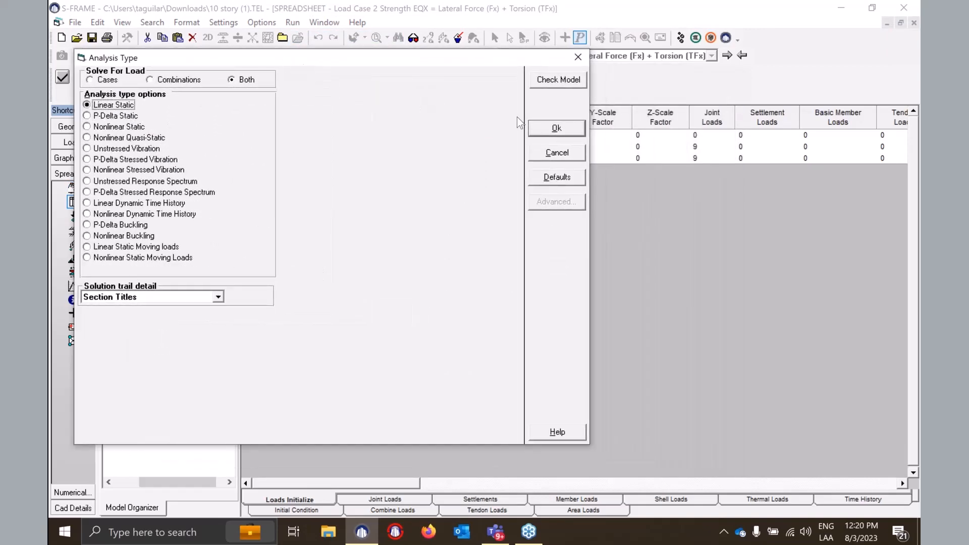
click(567, 130)
click(515, 313)
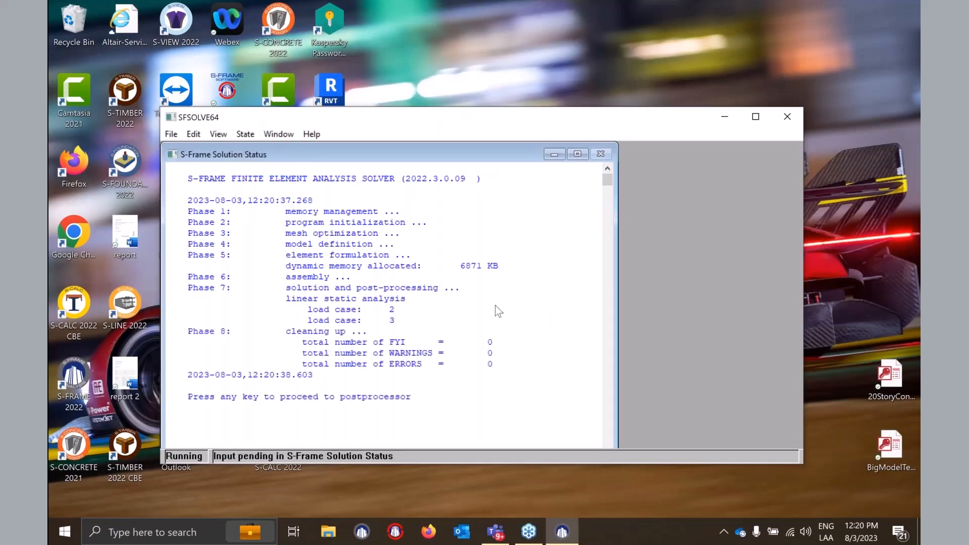
key(Return)
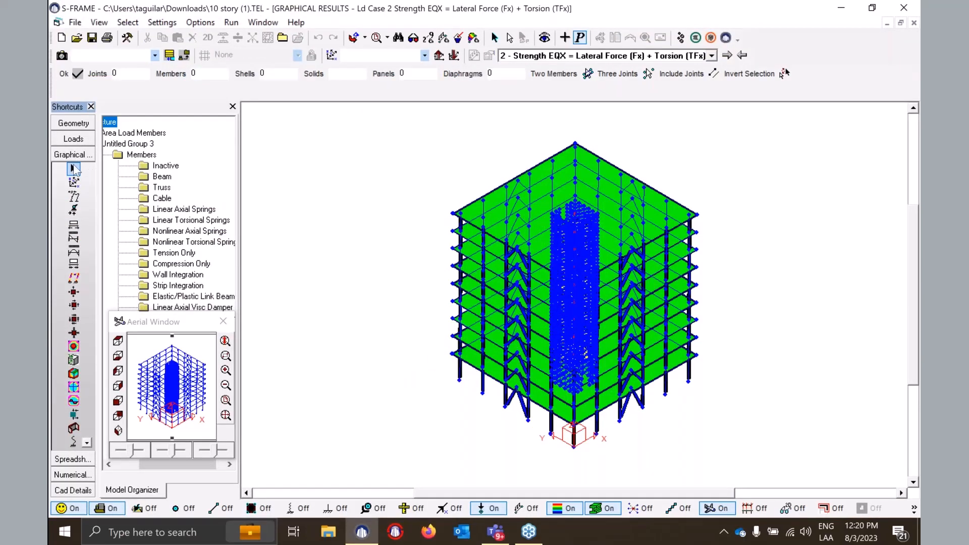
- Review Case 2 deflections and reactions, then its axial force diagrams (±24470.94 kN)
click(74, 197)
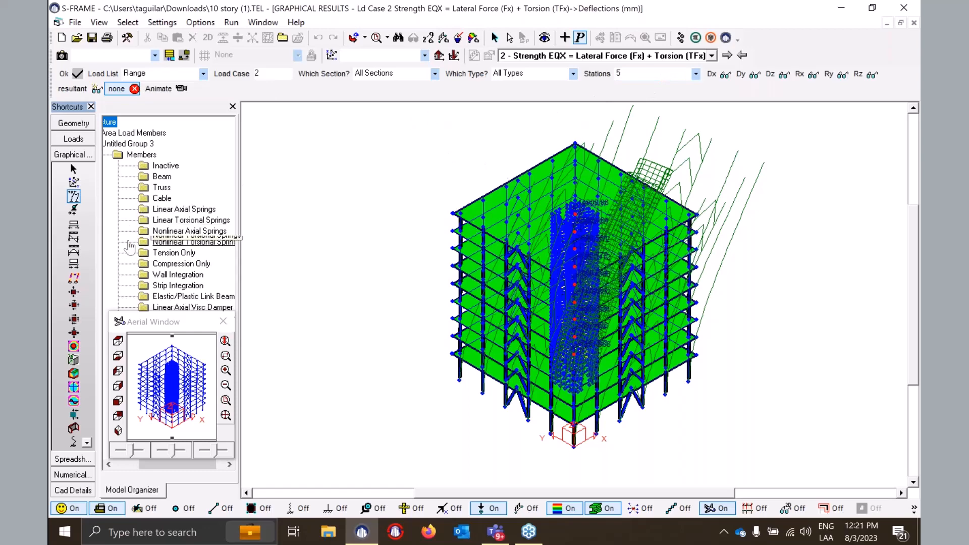
click(73, 210)
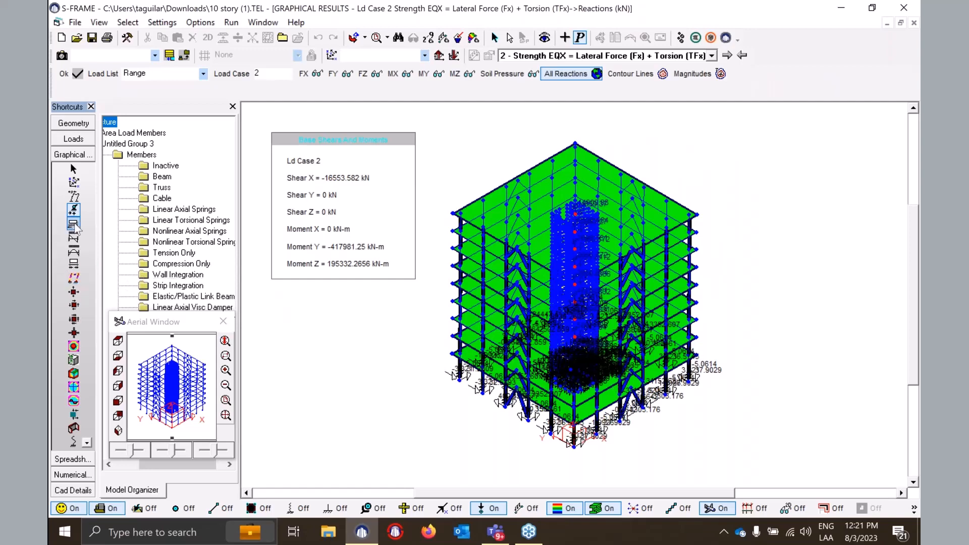
click(74, 225)
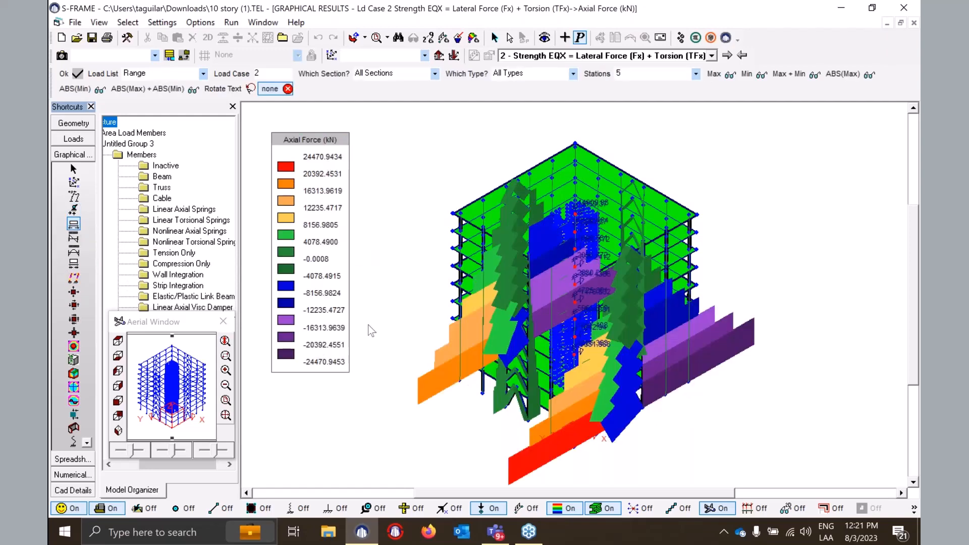